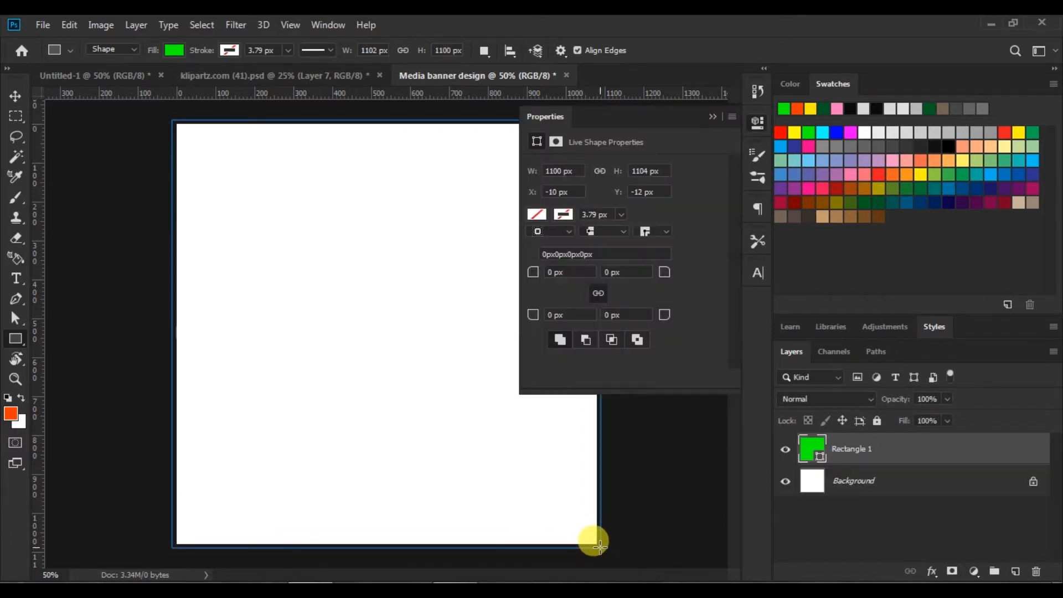
# Add a new layer above the green rectangle and set the foreground color to yellow f9eb05.
pyautogui.click(713, 115)
pyautogui.click(15, 97)
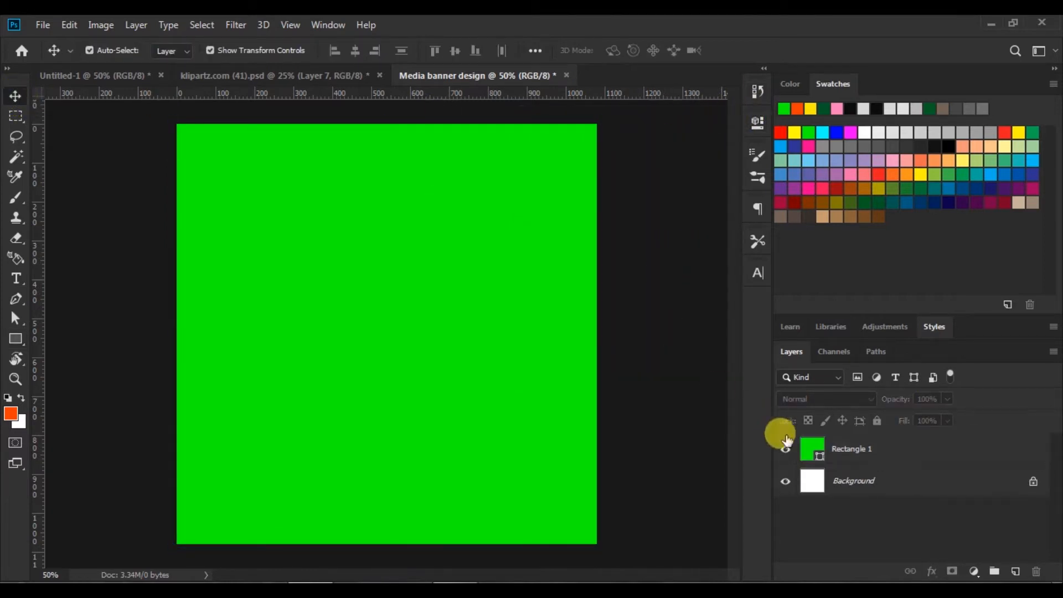
pyautogui.click(1016, 571)
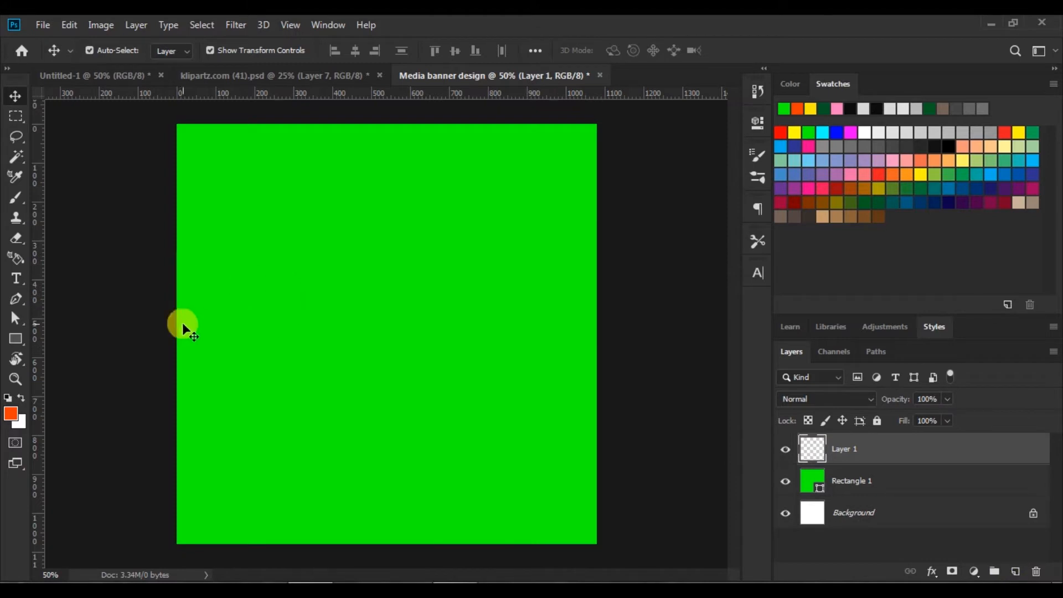
pyautogui.click(11, 414)
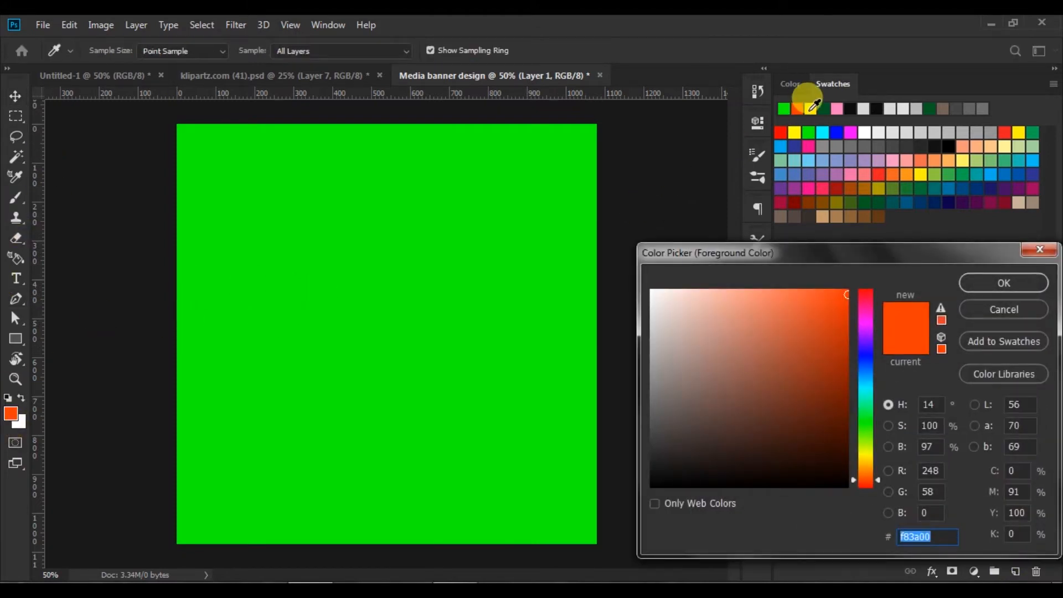
pyautogui.click(811, 109)
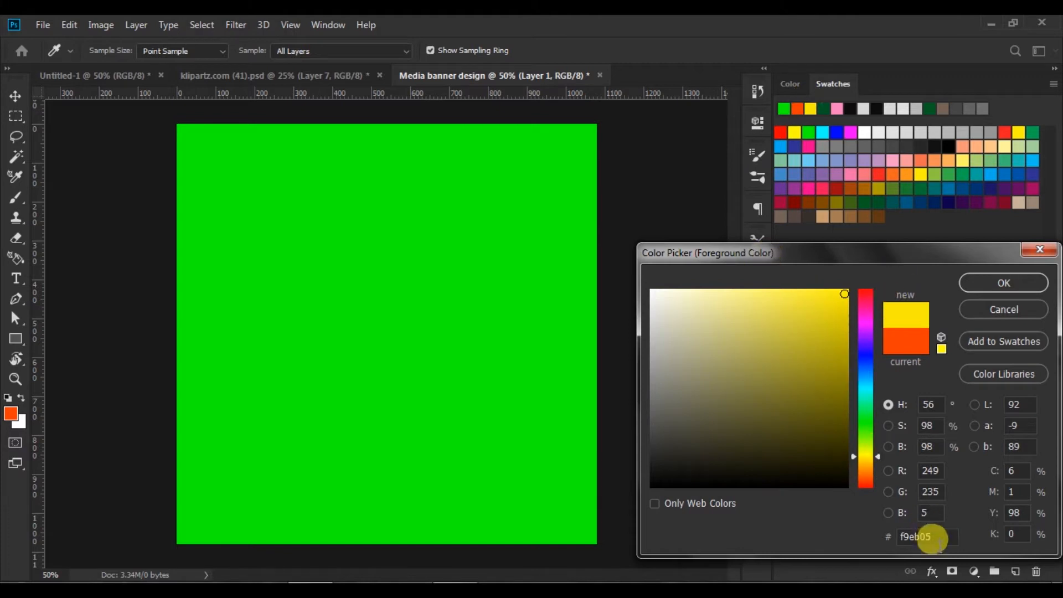
pyautogui.doubleClick(933, 537)
pyautogui.click(1001, 283)
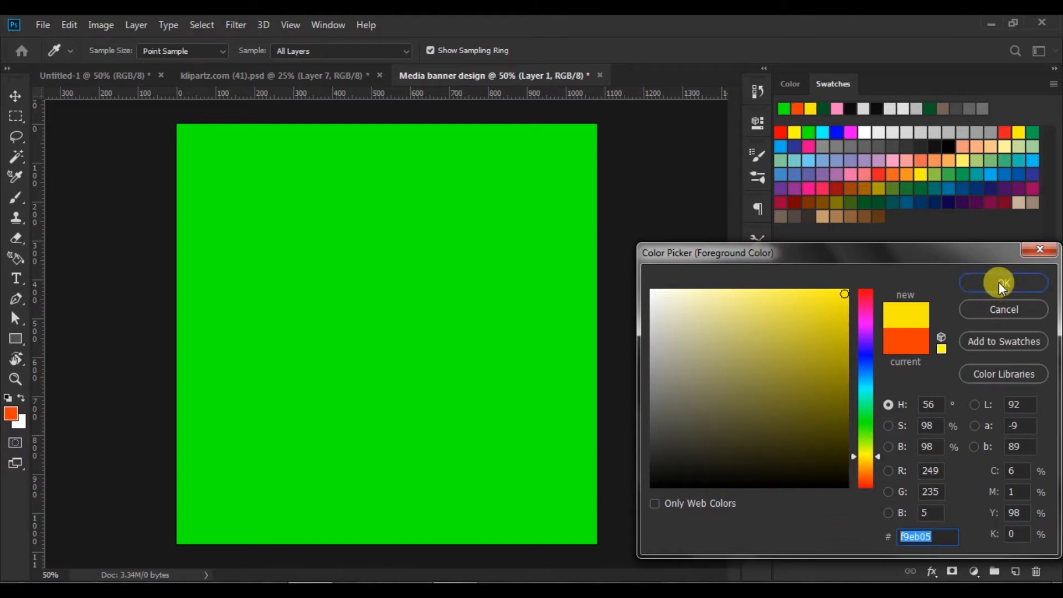
# Paint a yellow hill across the lower part of the canvas with the rough-edged 1700 px brush.
pyautogui.click(19, 197)
pyautogui.click(113, 51)
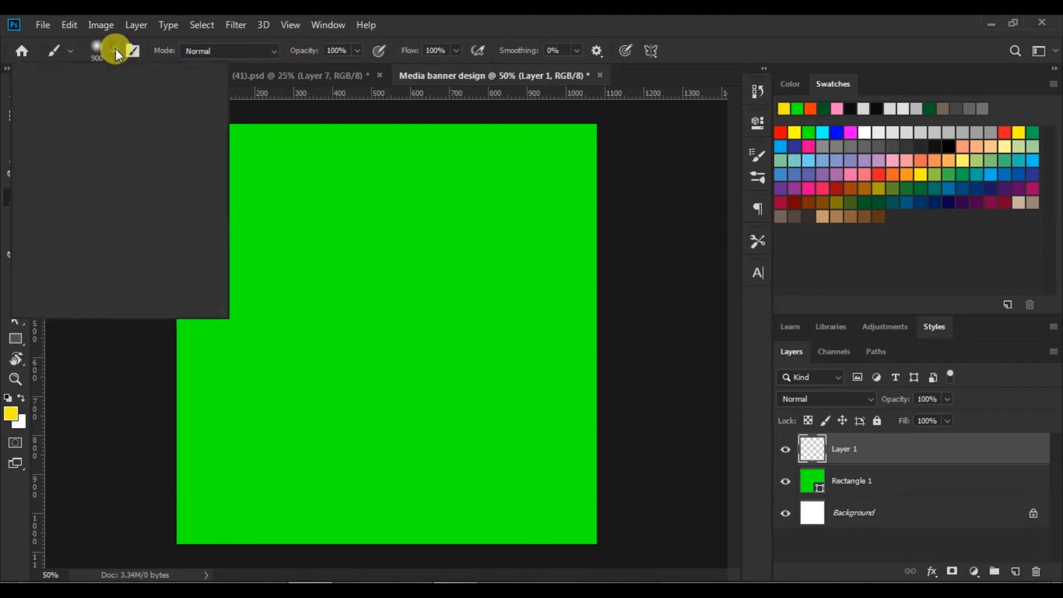
pyautogui.click(56, 169)
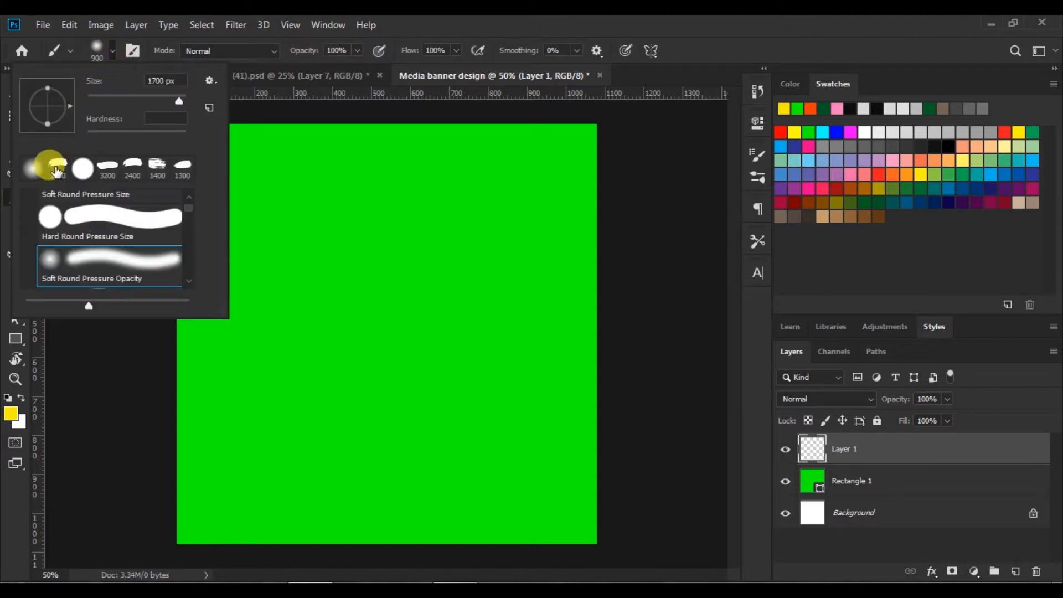
pyautogui.click(108, 49)
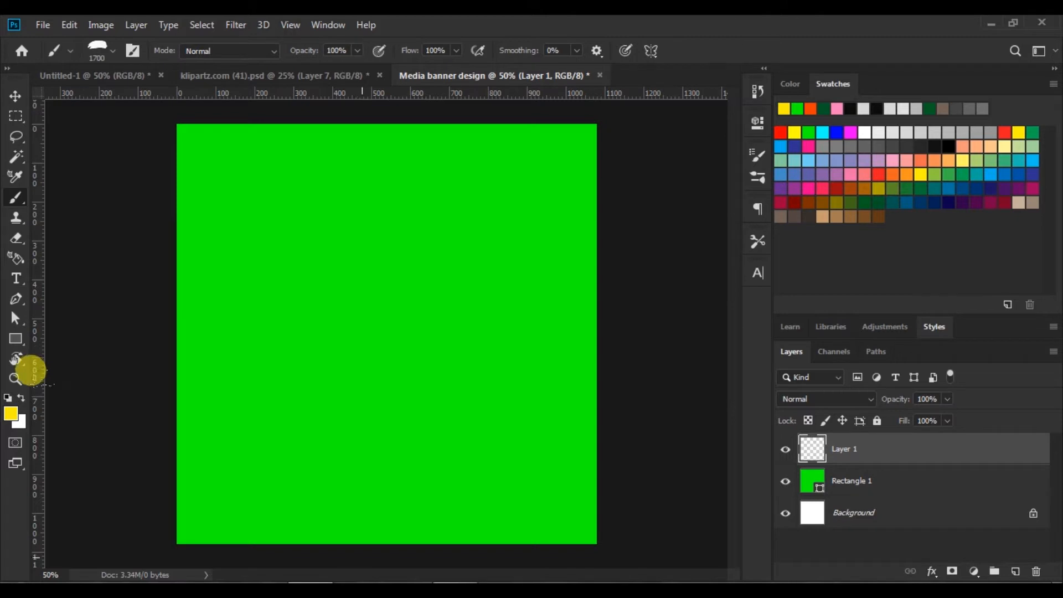
pyautogui.click(361, 557)
pyautogui.click(356, 557)
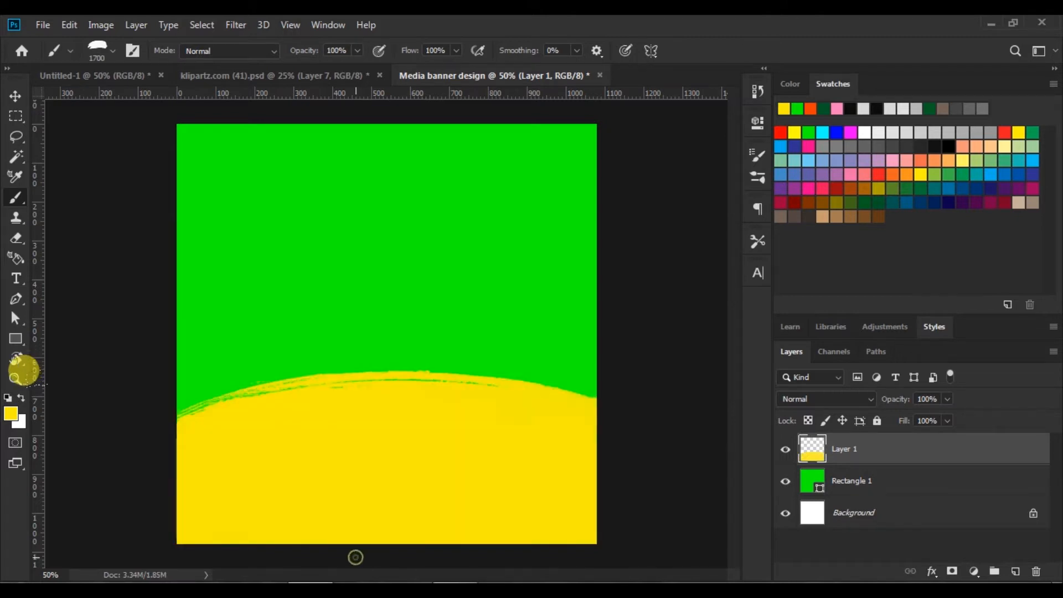
pyautogui.click(17, 97)
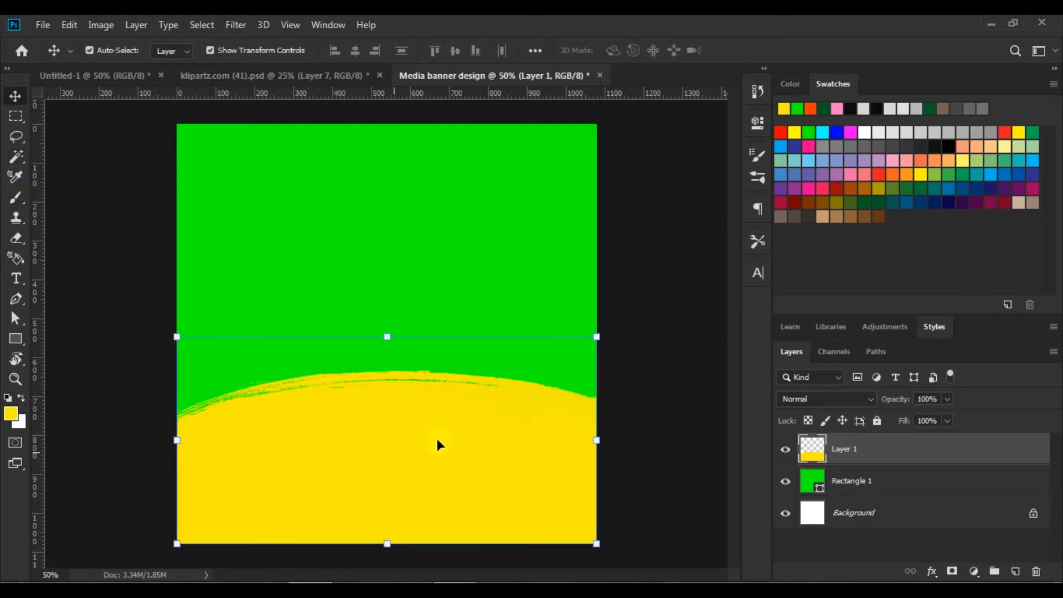
pyautogui.click(676, 380)
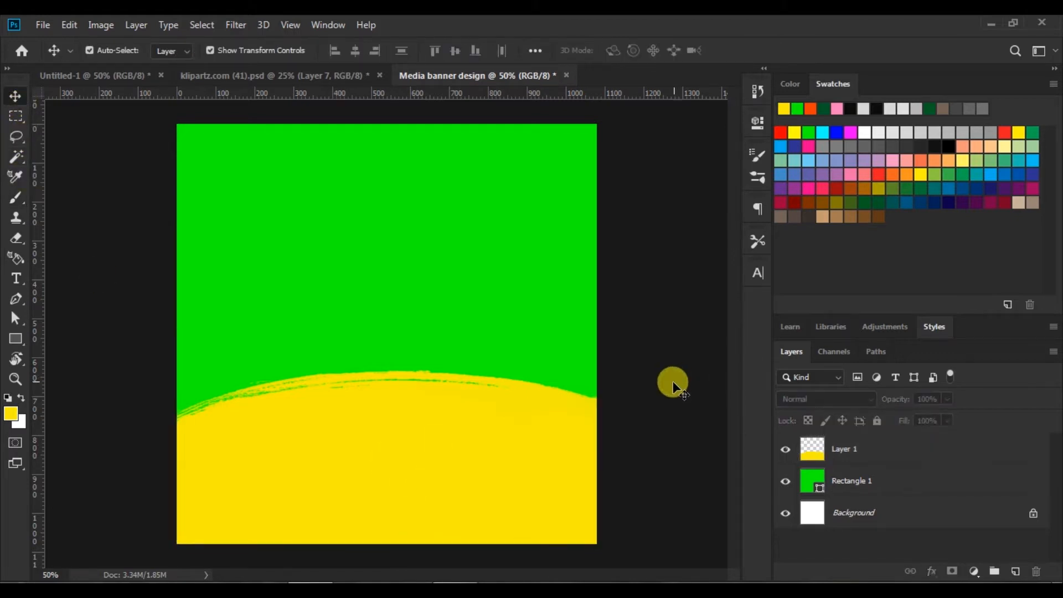
# Add a new layer directly above the green rectangle and set the foreground color to orange f83a00.
pyautogui.click(813, 480)
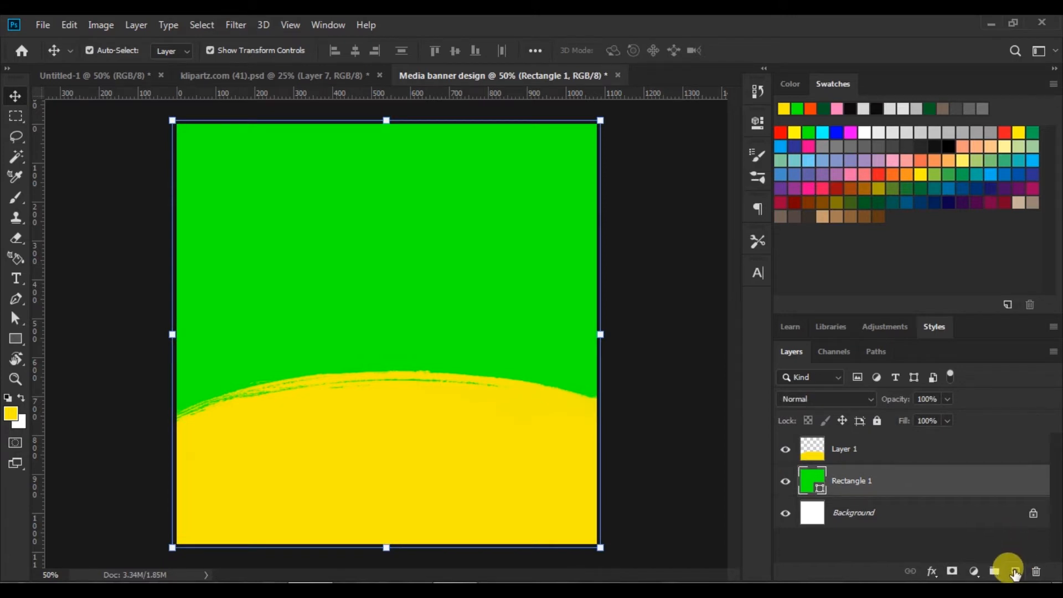
pyautogui.click(1016, 572)
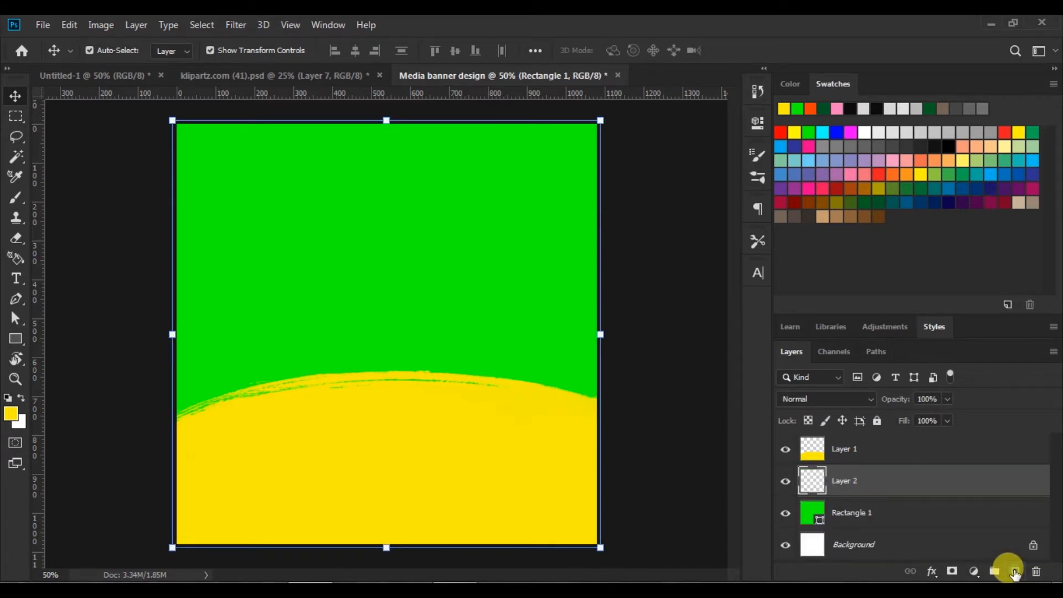
pyautogui.click(12, 413)
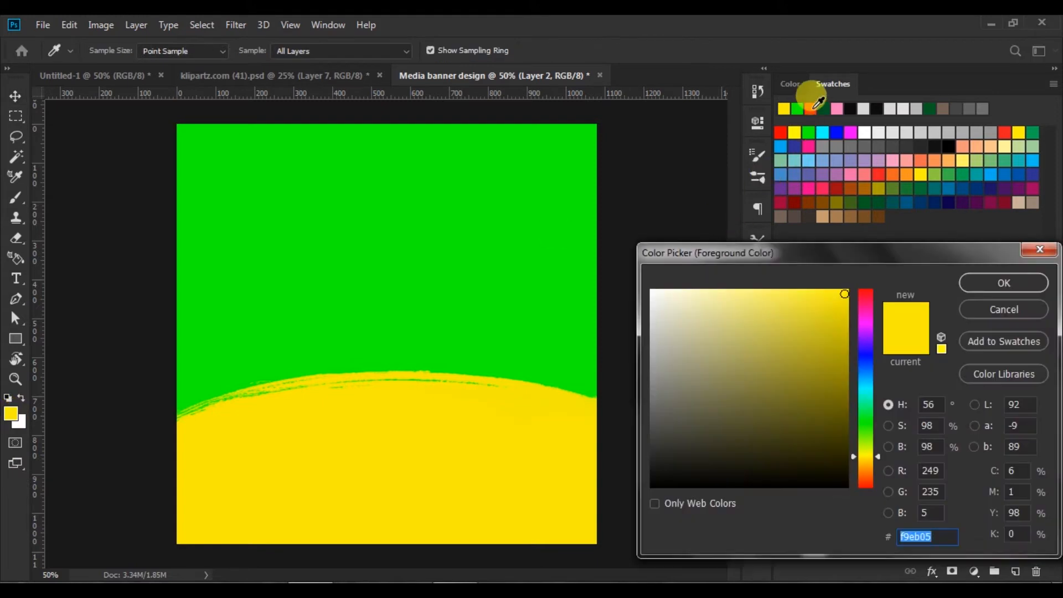
pyautogui.click(811, 108)
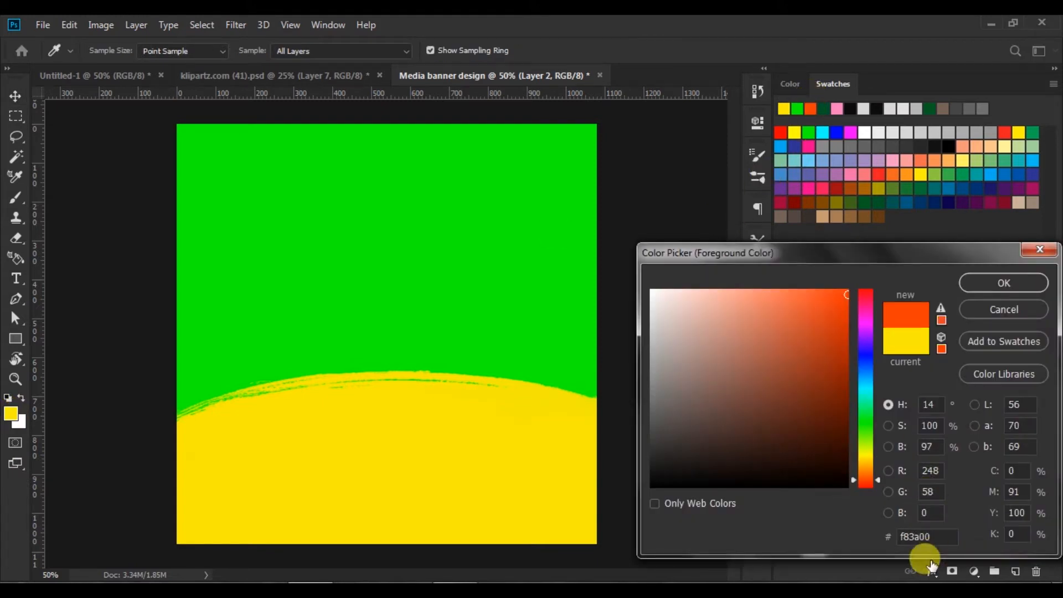
pyautogui.moveTo(937, 538); pyautogui.dragTo(842, 550)
pyautogui.click(977, 281)
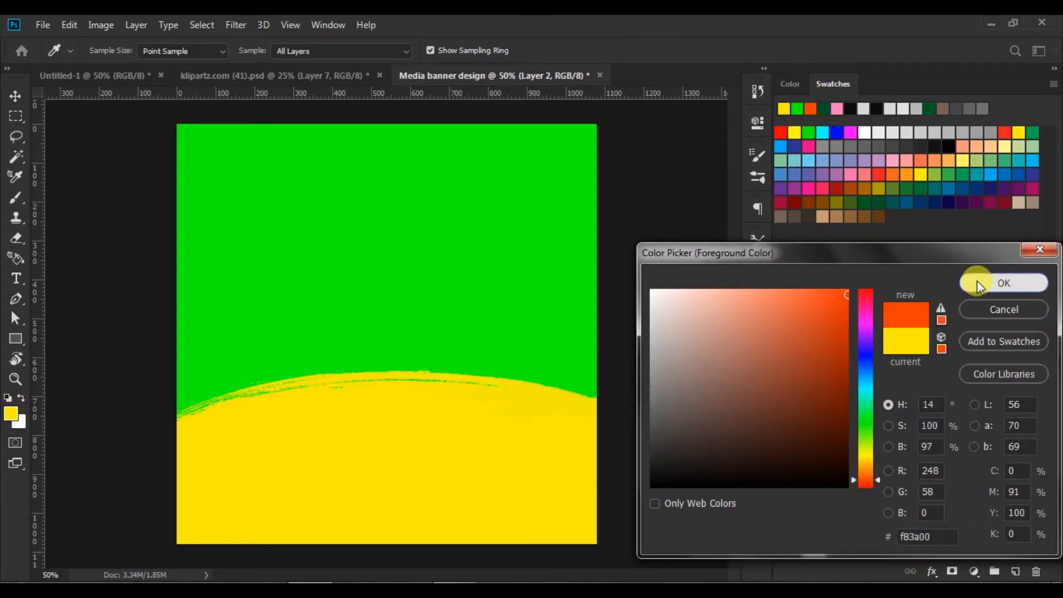
# Stamp one soft orange glow at the canvas center with the soft round brush at 900 px.
pyautogui.press('v')
pyautogui.click(14, 197)
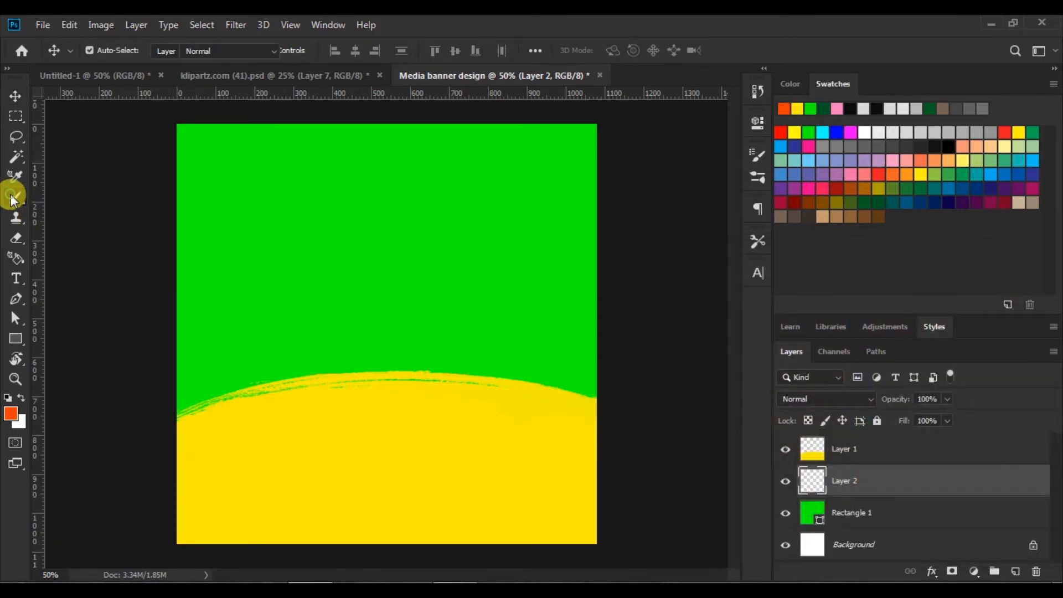
pyautogui.click(102, 54)
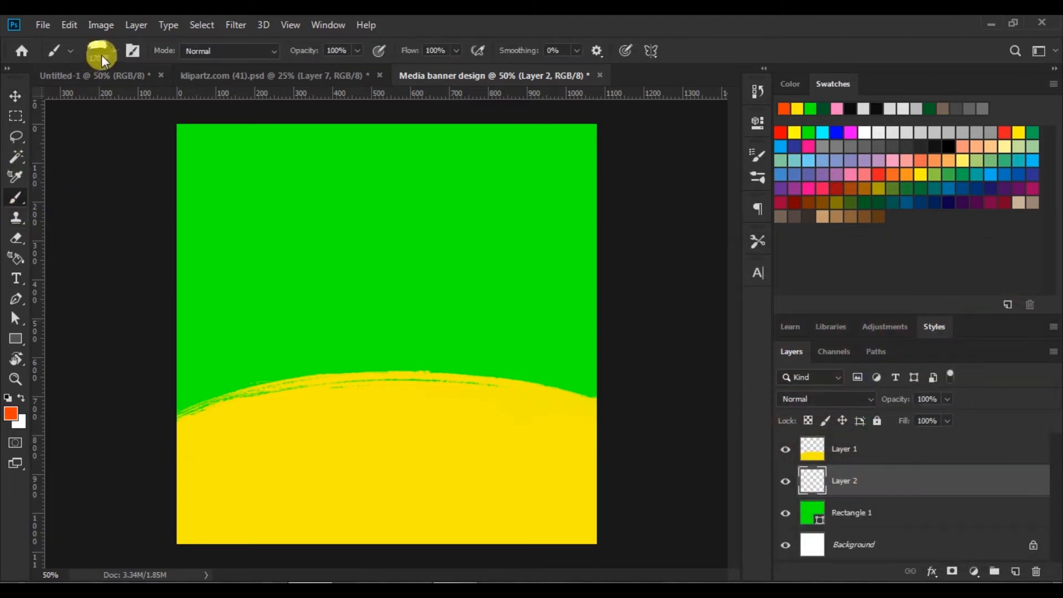
pyautogui.click(54, 164)
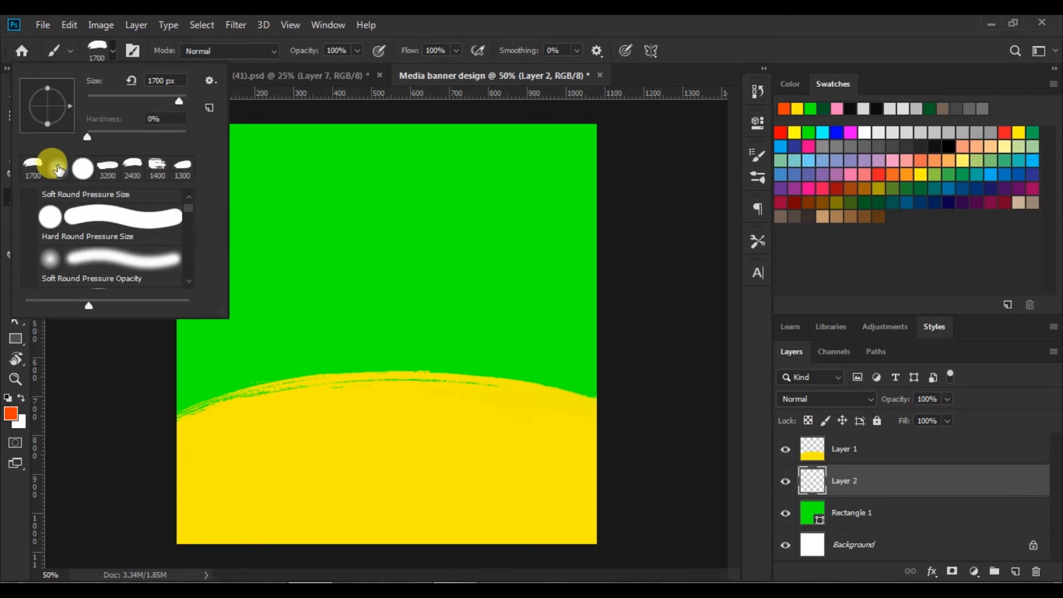
pyautogui.click(107, 45)
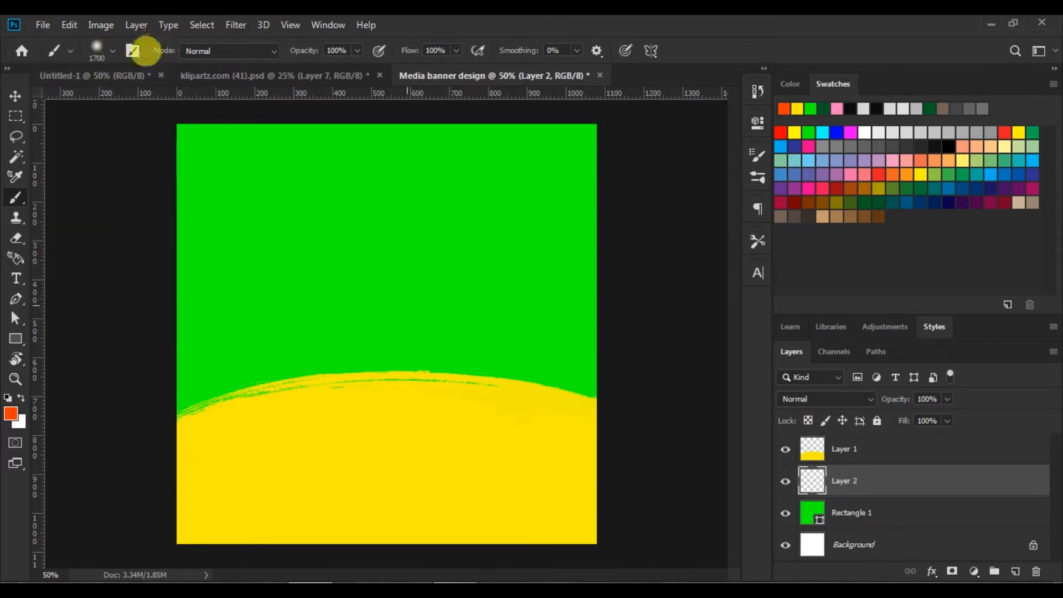
pyautogui.press('[')
pyautogui.press('[')
pyautogui.press('[')
pyautogui.press('[')
pyautogui.press('[')
pyautogui.press('[')
pyautogui.press('[')
pyautogui.press('[')
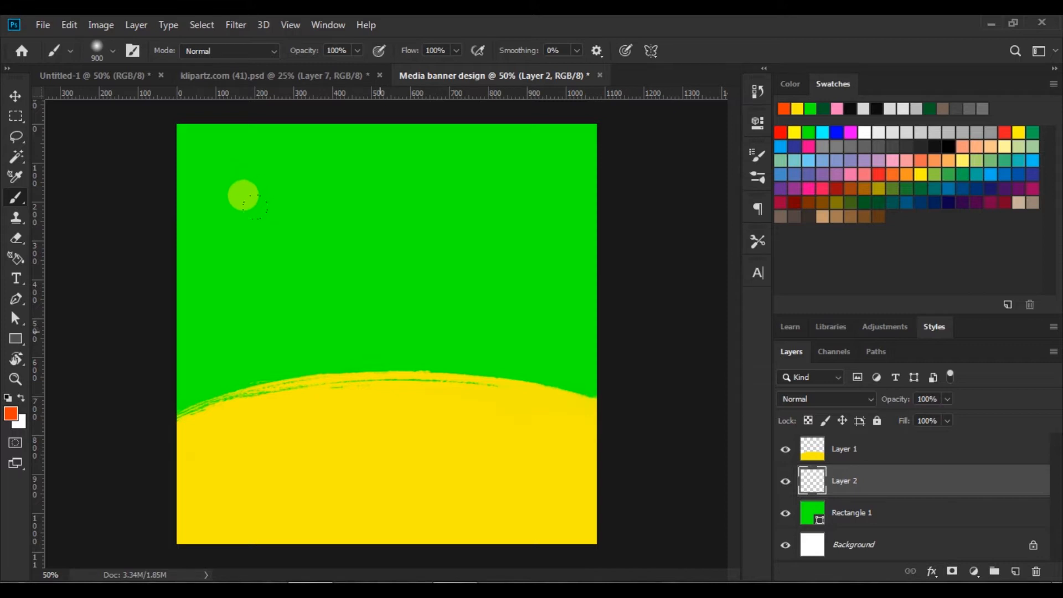
pyautogui.click(380, 331)
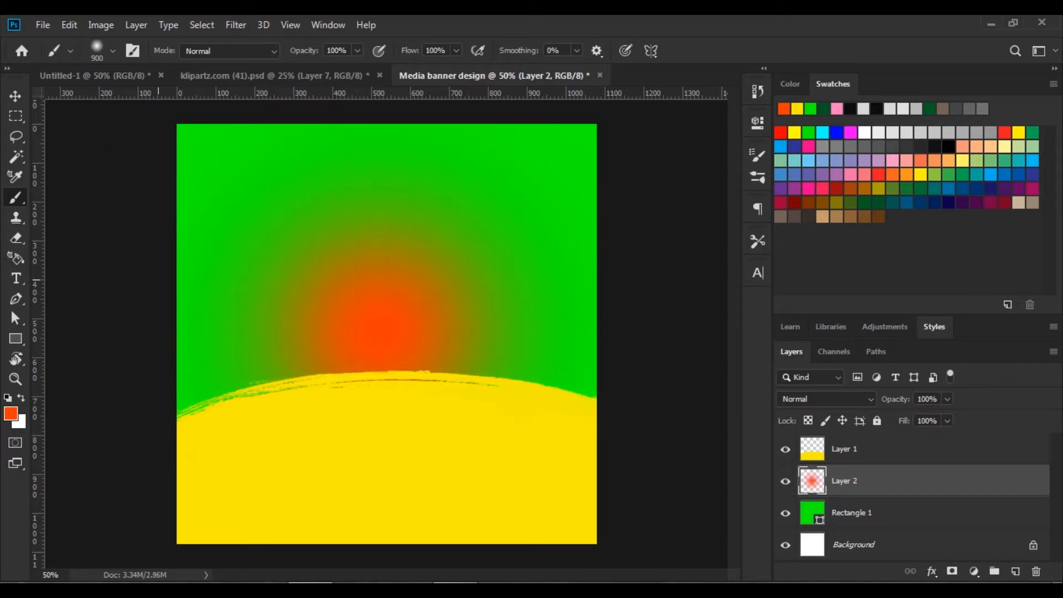
# Set the orange glow layer's blending mode to Lighten.
pyautogui.click(16, 95)
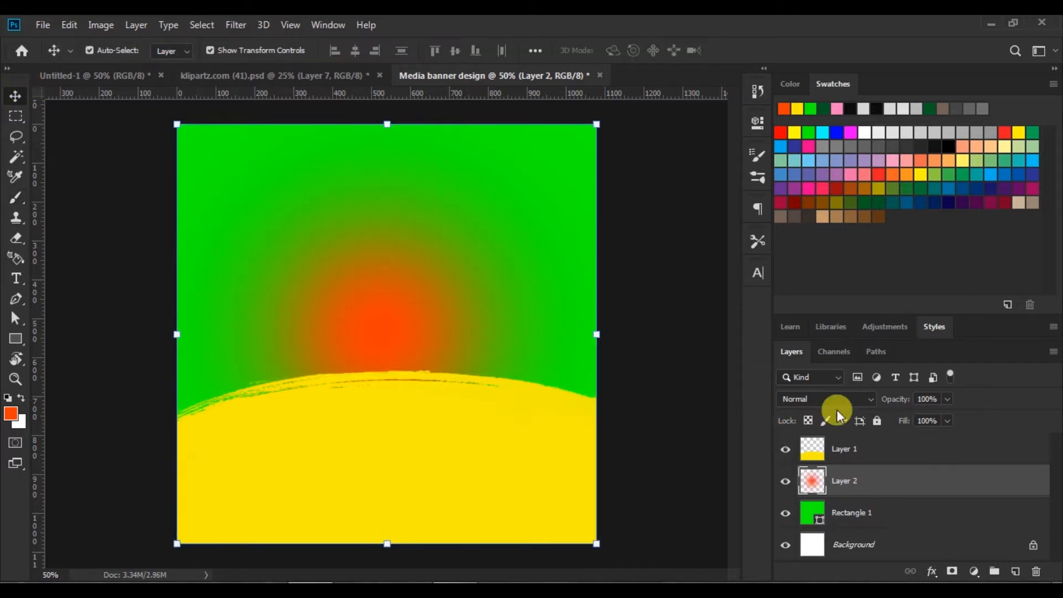
pyautogui.click(869, 397)
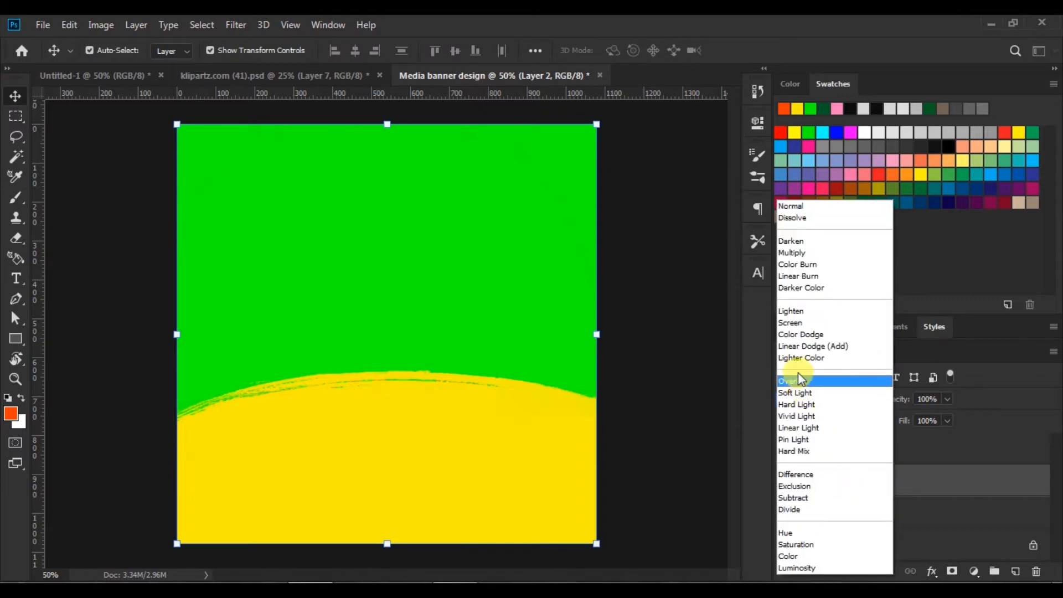
pyautogui.click(795, 312)
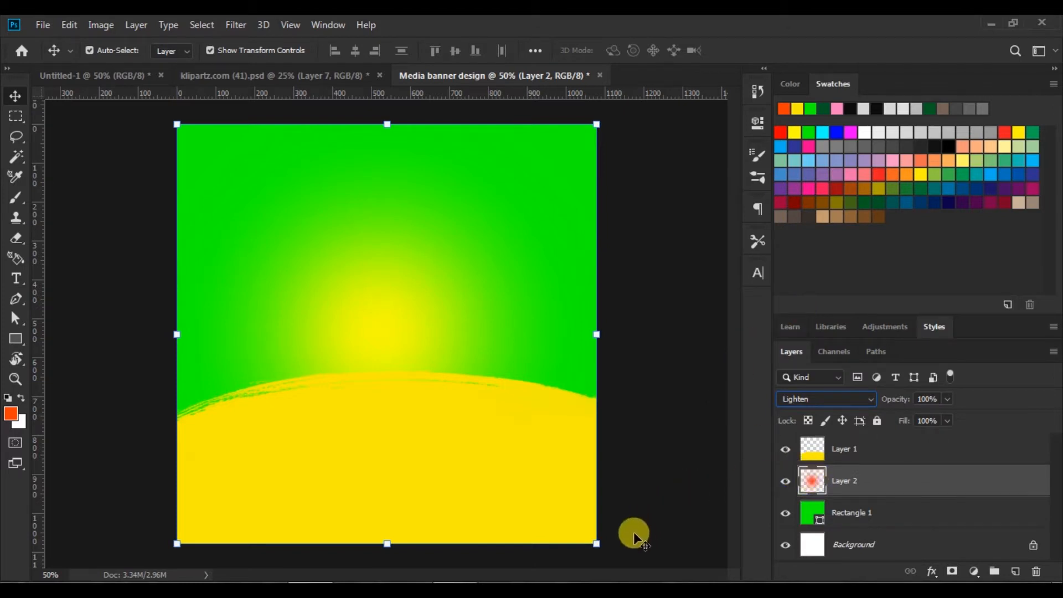
# Enlarge the glow layer proportionally past the canvas edges and recenter it on the canvas.
pyautogui.click(618, 564)
pyautogui.moveTo(619, 563); pyautogui.dragTo(616, 560)
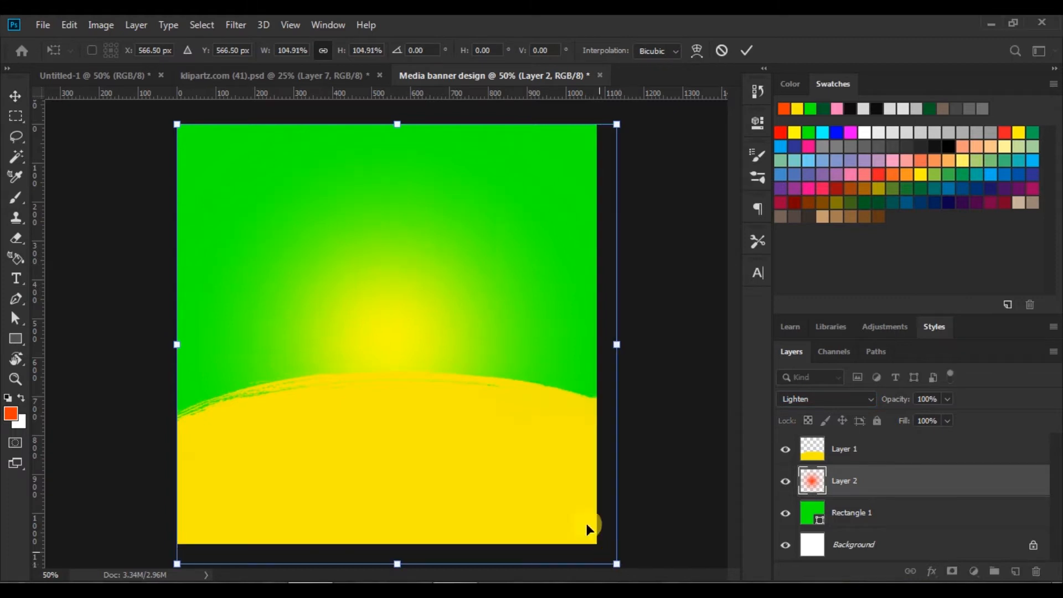
pyautogui.moveTo(173, 120); pyautogui.dragTo(142, 106)
pyautogui.moveTo(368, 288); pyautogui.dragTo(374, 291)
pyautogui.click(748, 50)
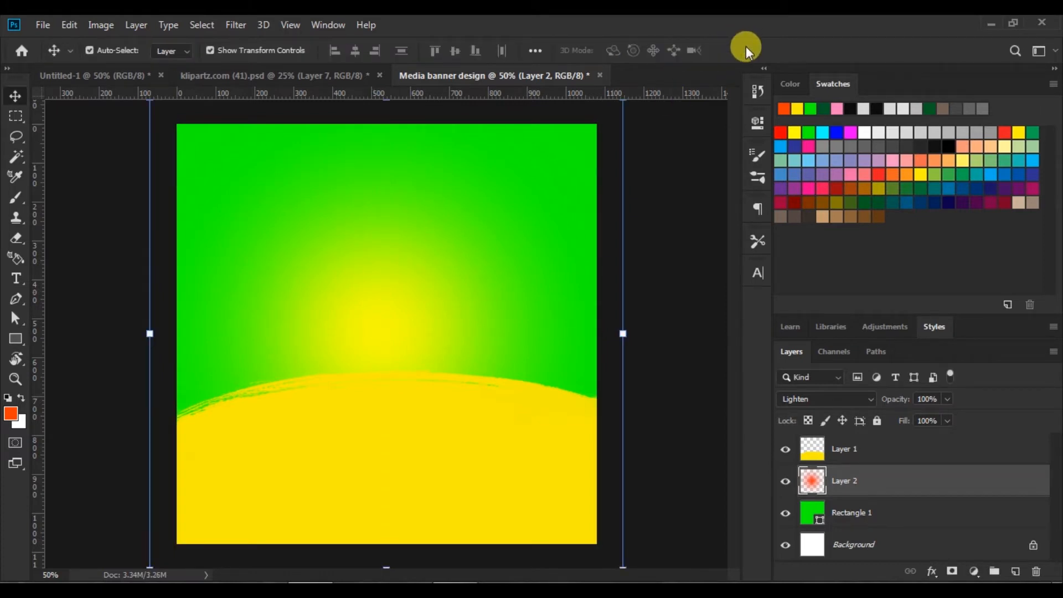
# Bring the salad bowl from klipartz.com (41).psd into the banner as the topmost layer, centered over the yellow hill's edge.
pyautogui.click(278, 78)
pyautogui.moveTo(382, 267); pyautogui.dragTo(368, 327)
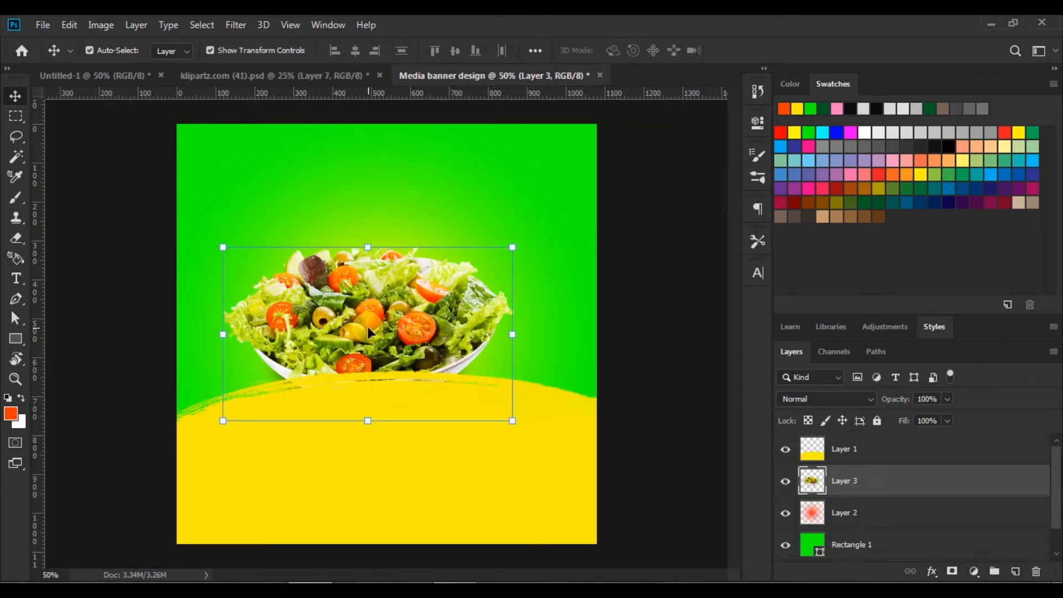
pyautogui.moveTo(811, 481); pyautogui.dragTo(820, 453)
pyautogui.moveTo(388, 349); pyautogui.dragTo(398, 393)
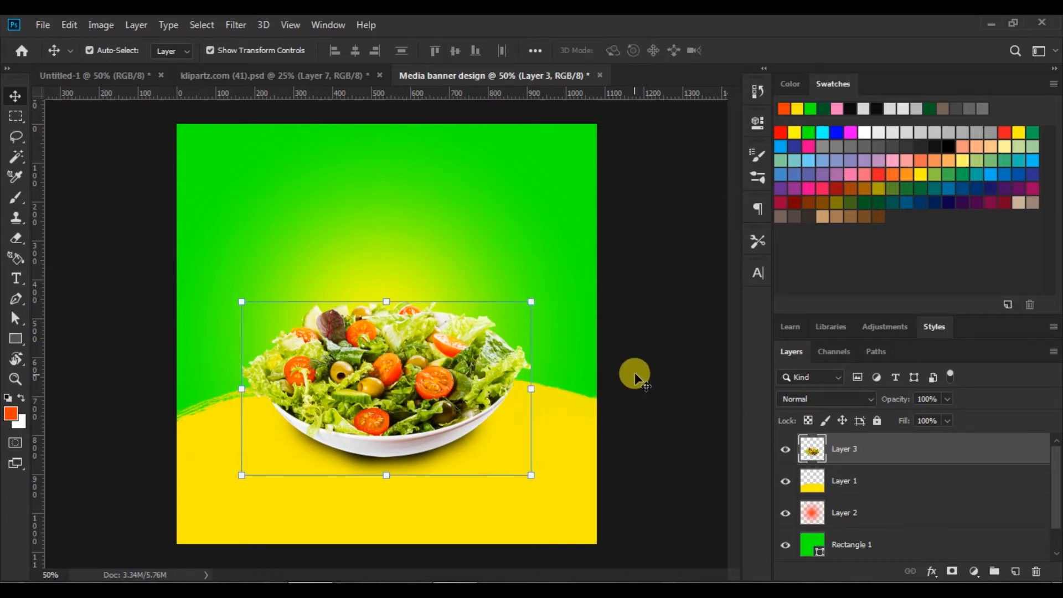
pyautogui.click(651, 367)
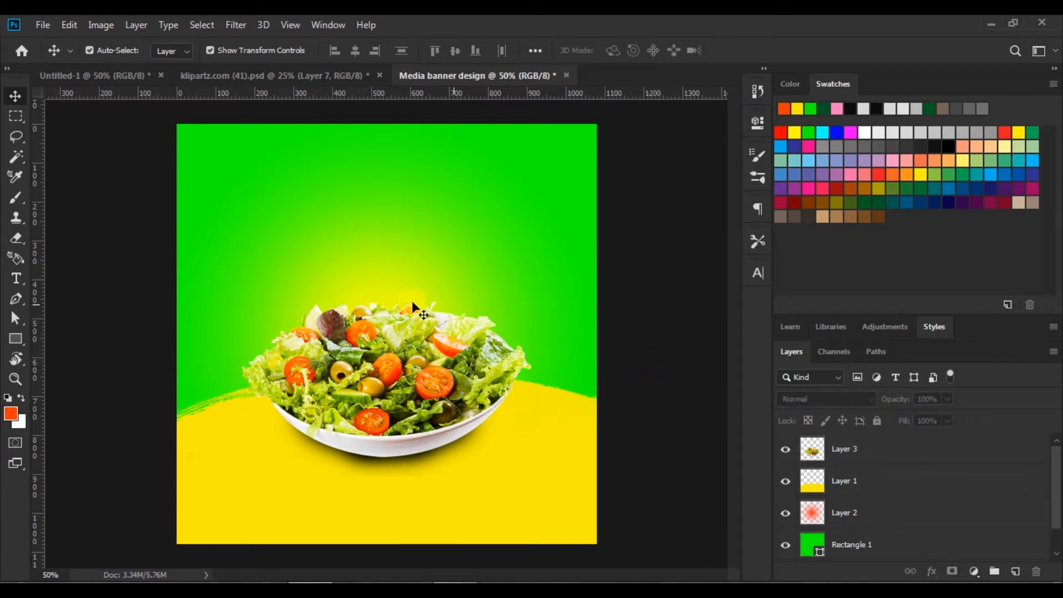
# Move the glow layer slightly down behind the salad bowl, keeping it horizontally centered.
pyautogui.moveTo(385, 283); pyautogui.dragTo(388, 302)
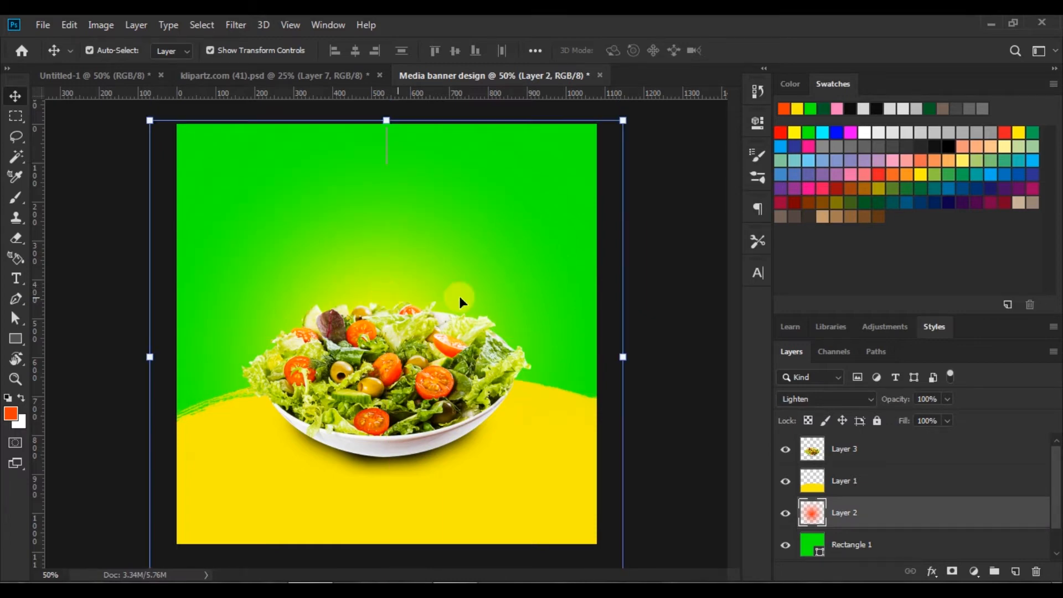
pyautogui.click(651, 310)
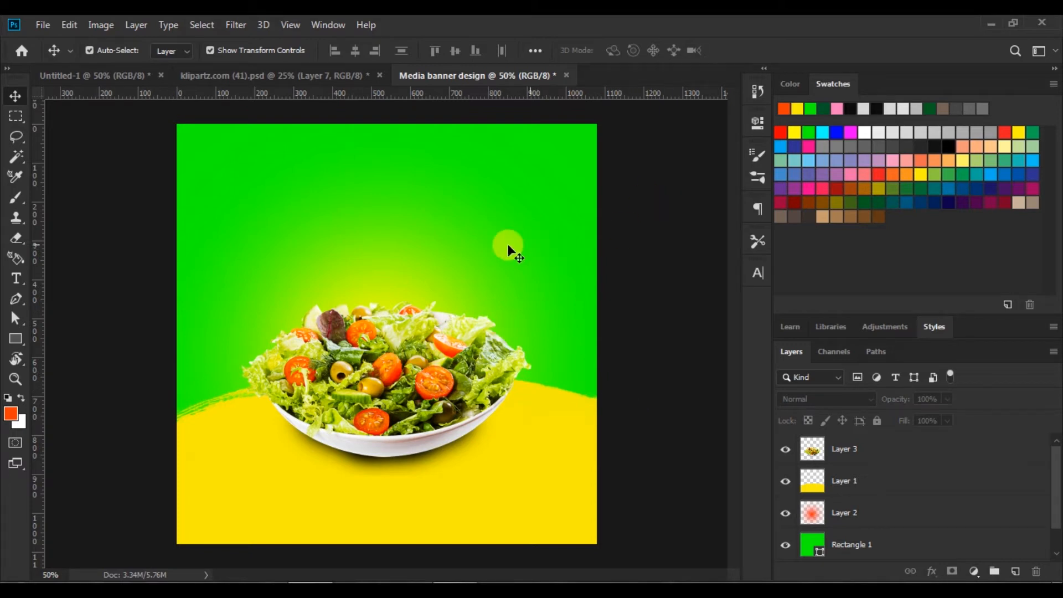
# Add the two-line white heading "FOOD MENU" in Franklin Gothic Demi at 221 pt and center it horizontally above the salad bowl.
pyautogui.click(16, 279)
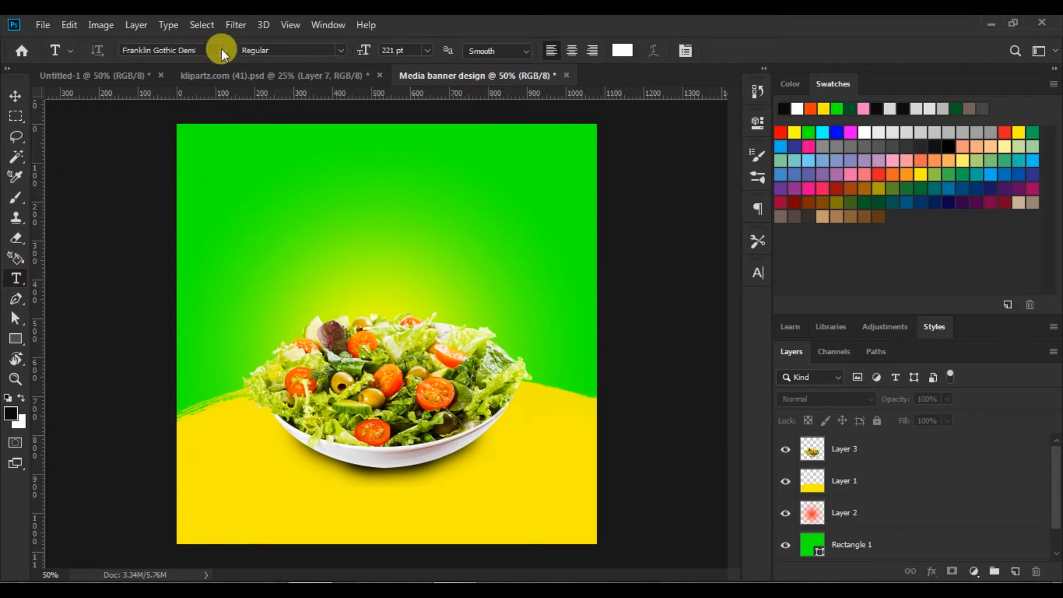
pyautogui.click(222, 49)
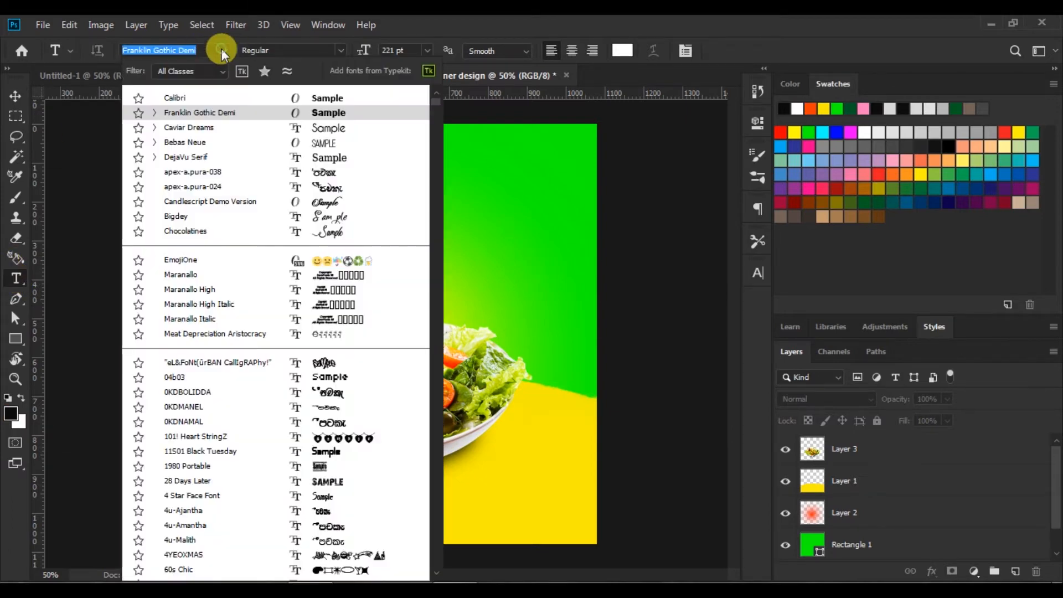
pyautogui.click(318, 112)
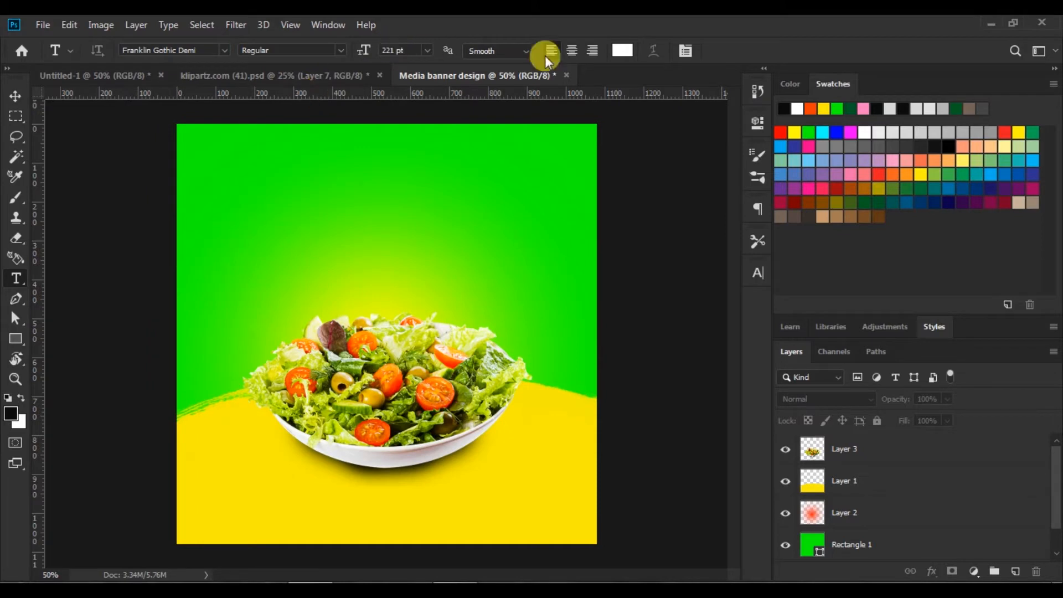
pyautogui.click(220, 181)
pyautogui.write('FOOD')
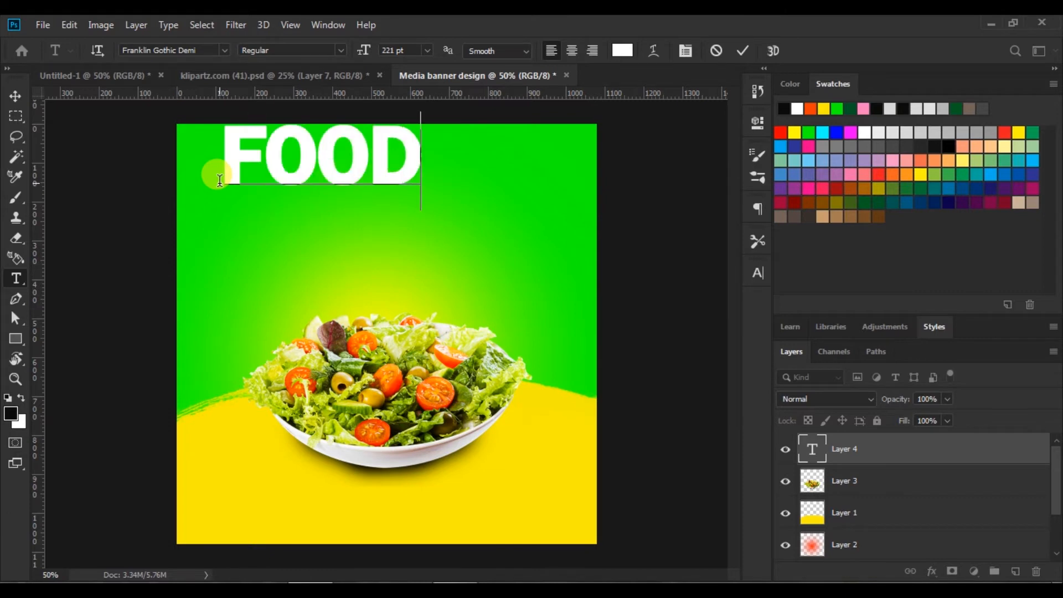
pyautogui.press('Return')
pyautogui.write('MENU')
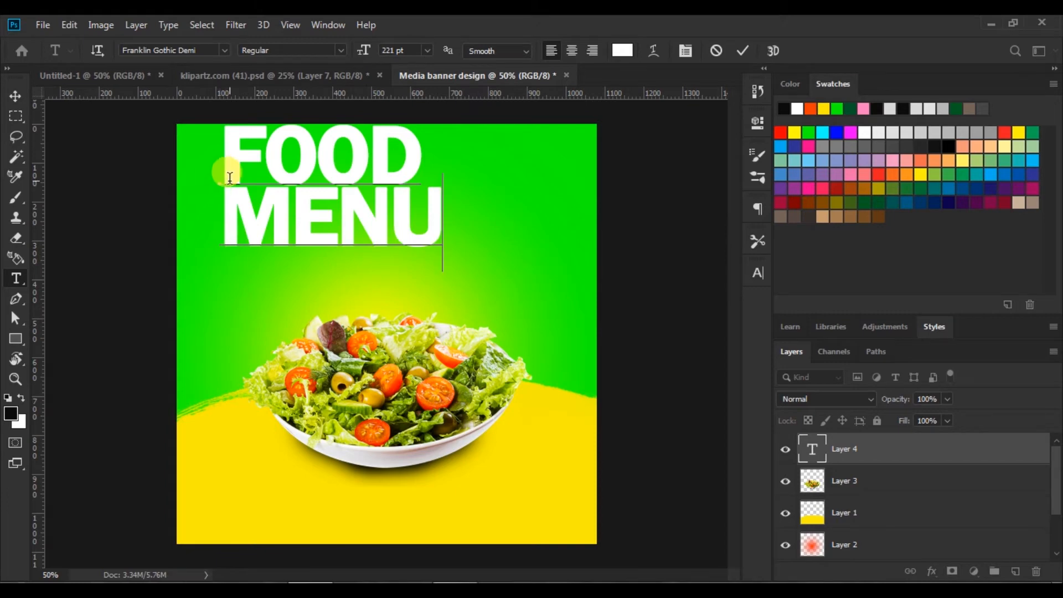
pyautogui.click(744, 51)
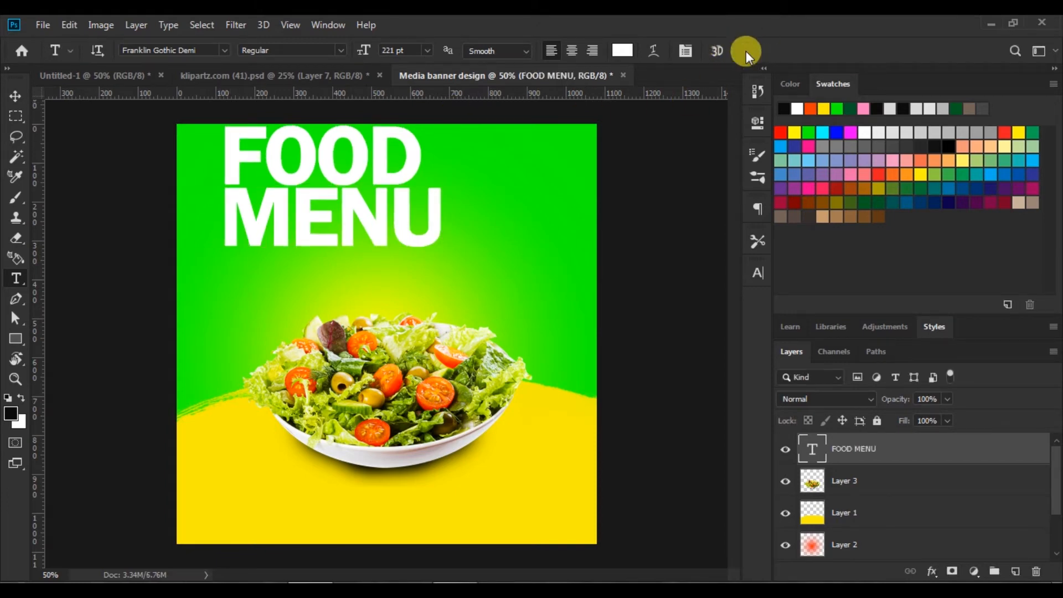
pyautogui.click(15, 96)
pyautogui.moveTo(327, 169); pyautogui.dragTo(384, 188)
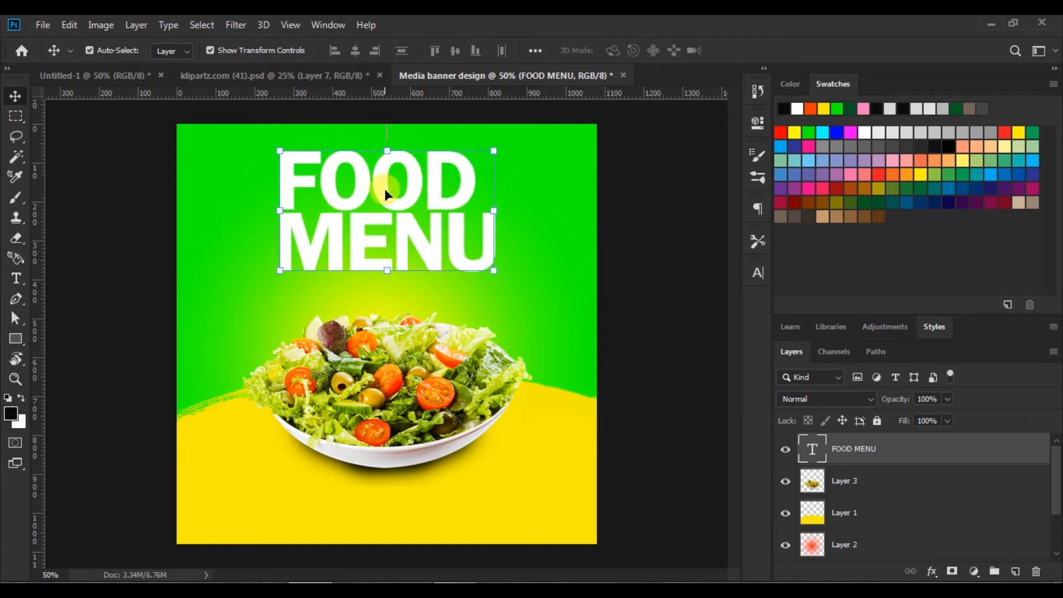
# Apply a green Normal-mode drop shadow to the FOOD MENU text with 38% opacity, 11 px distance and 8 px size.
pyautogui.click(932, 573)
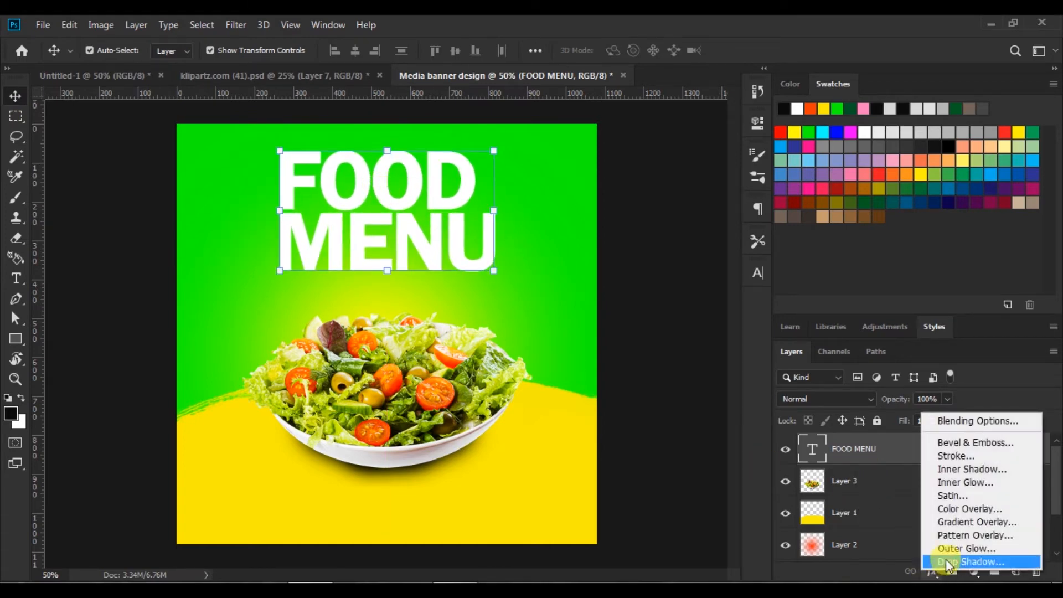
pyautogui.click(946, 559)
pyautogui.moveTo(664, 161); pyautogui.dragTo(752, 145)
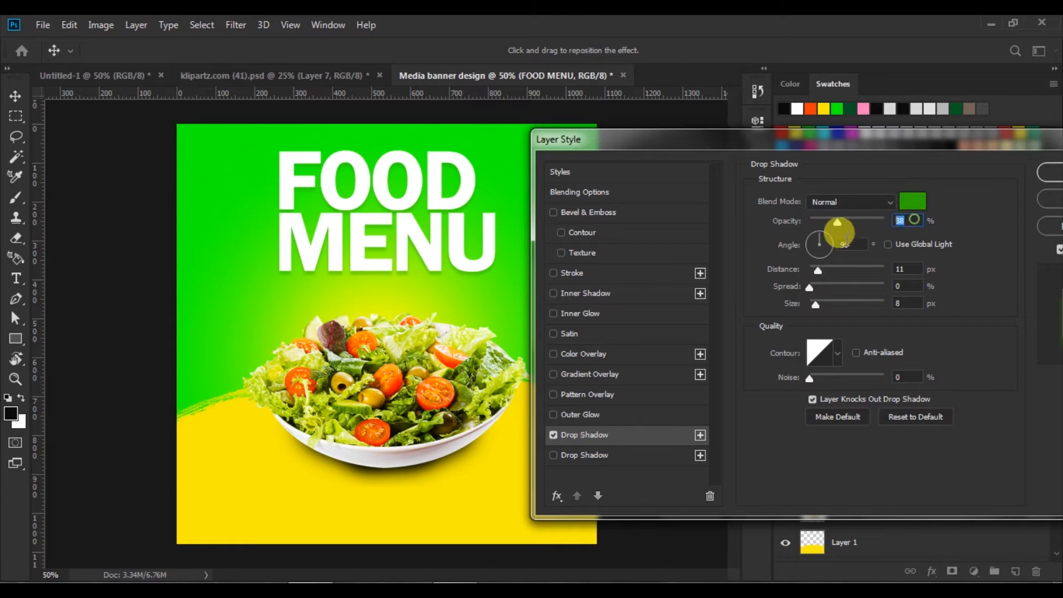
pyautogui.click(1049, 172)
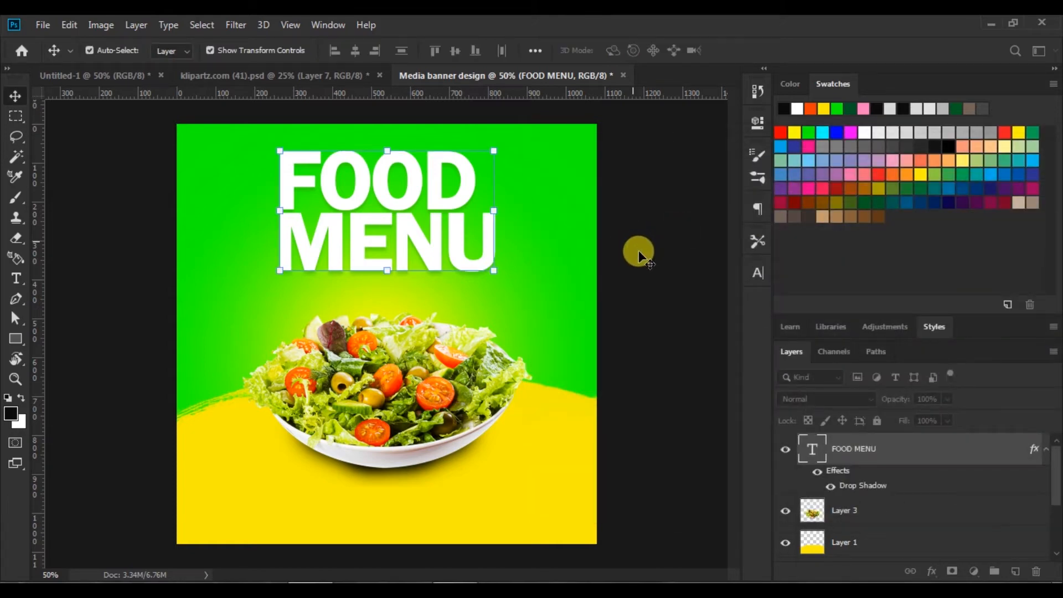
pyautogui.click(639, 250)
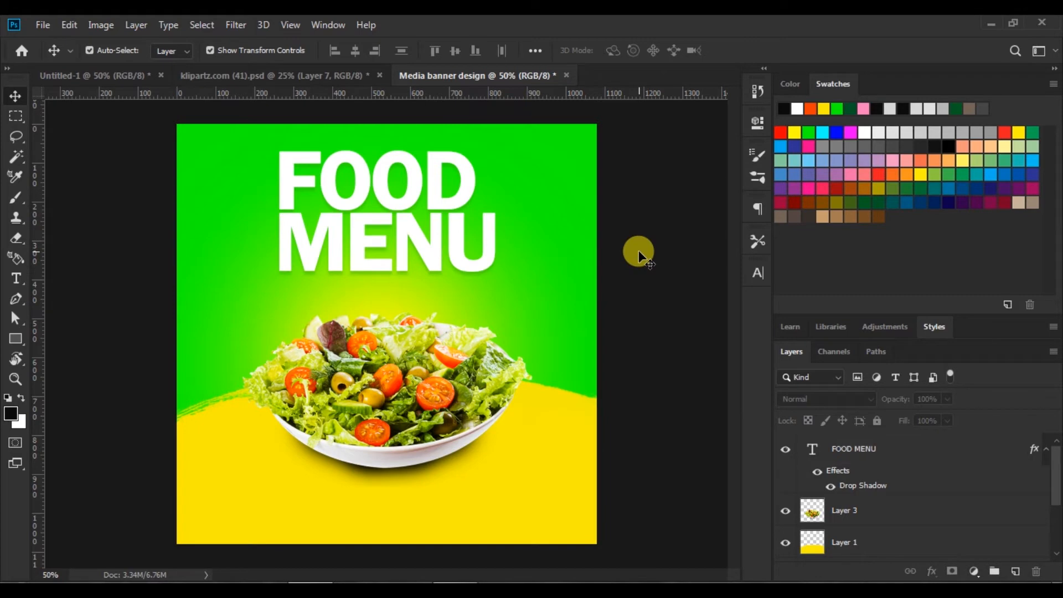
# Set the Type tool to Calibri Bold at 60 pt with the near-black text color 050505.
pyautogui.click(15, 279)
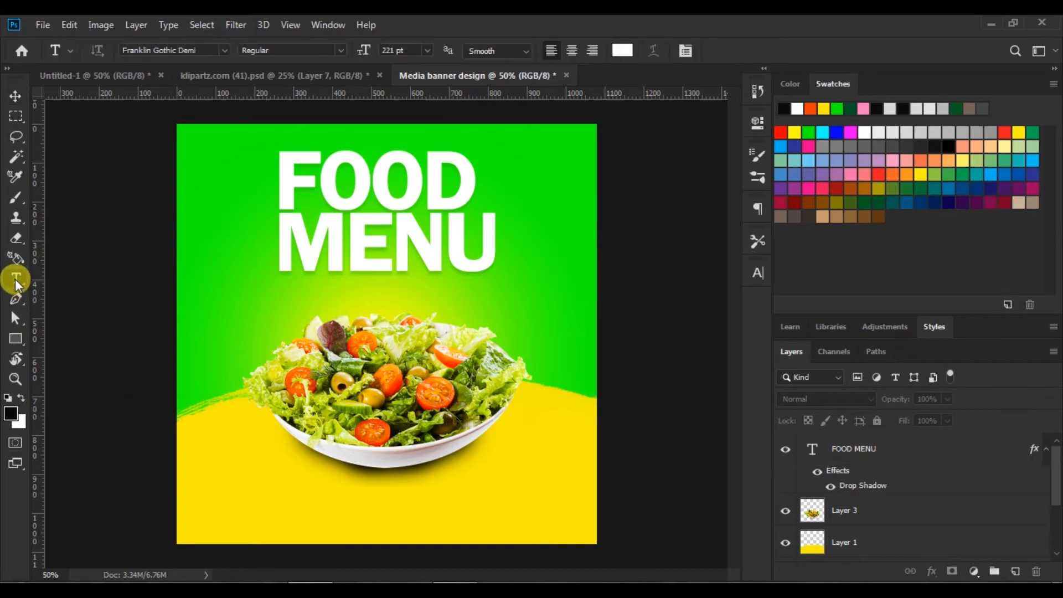
pyautogui.click(223, 49)
pyautogui.click(189, 113)
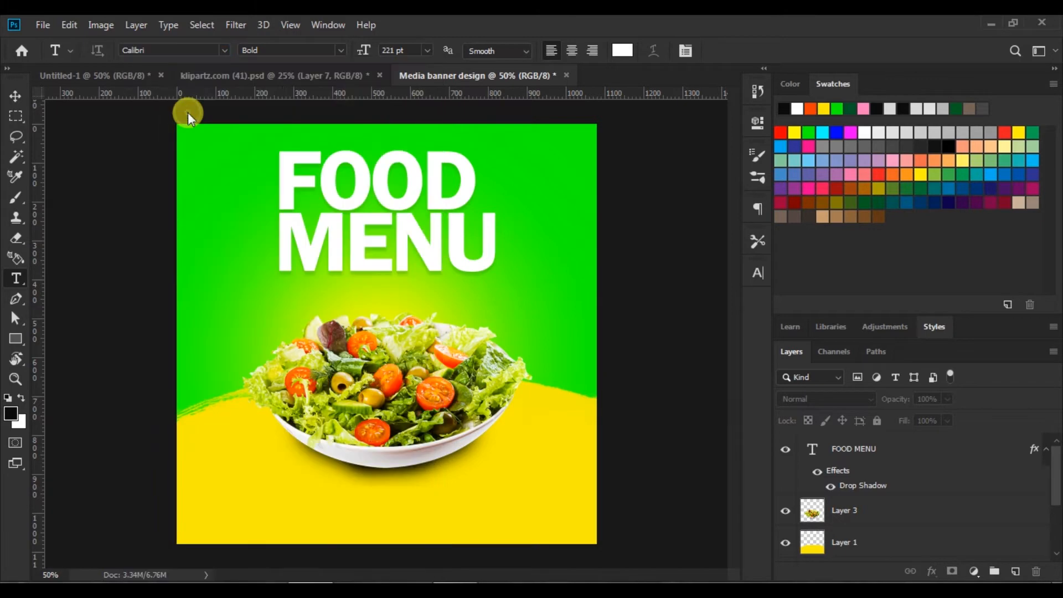
pyautogui.click(427, 50)
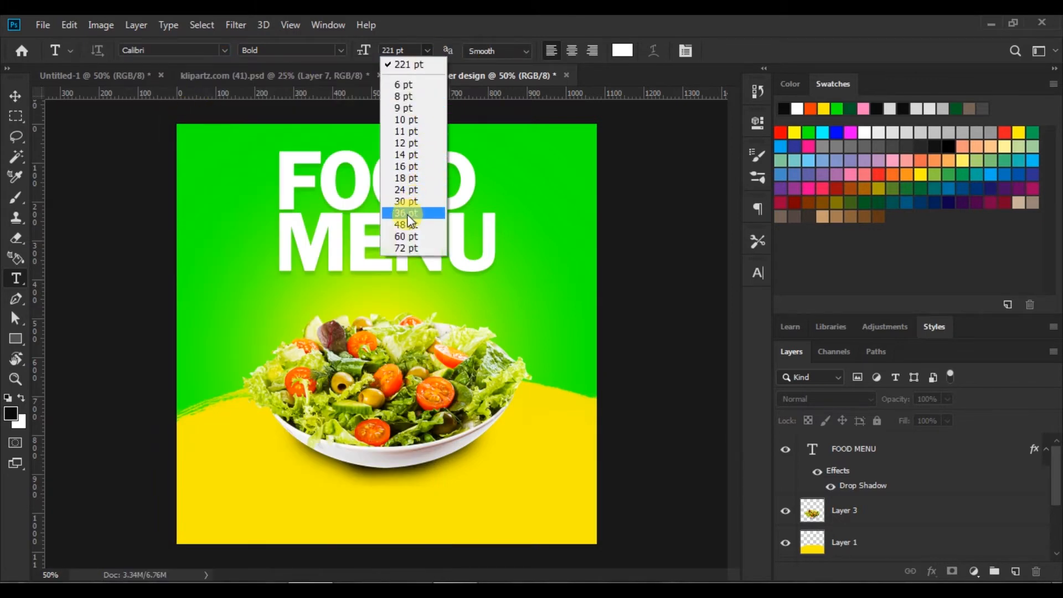
pyautogui.click(406, 237)
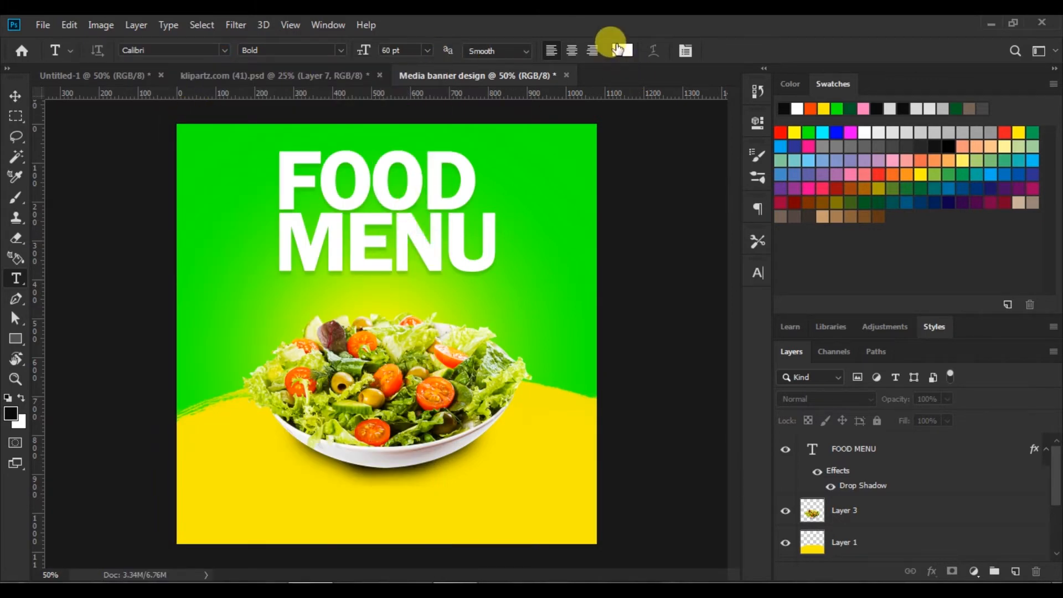
pyautogui.click(622, 50)
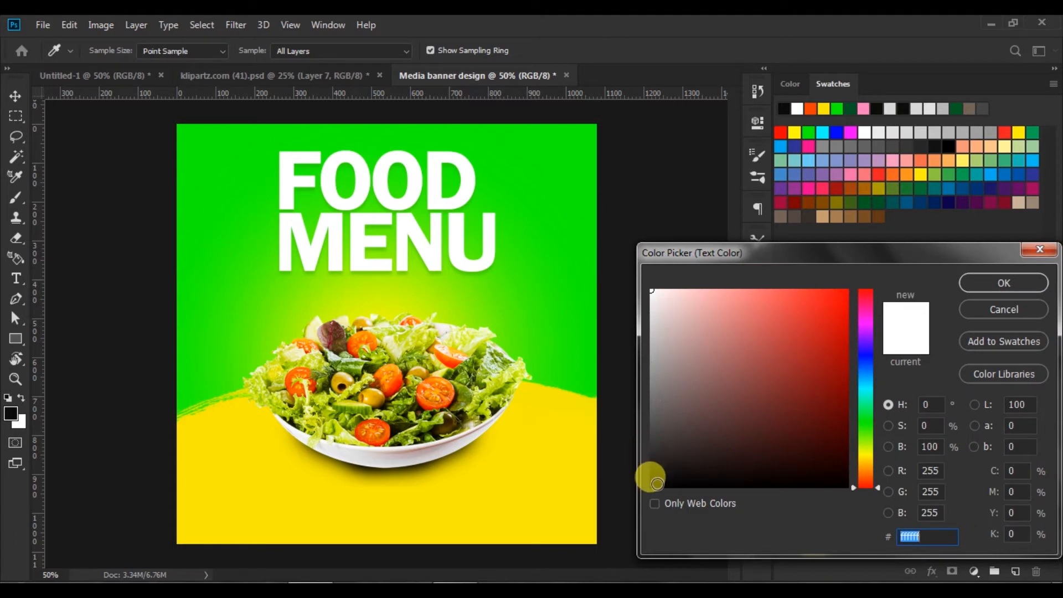
pyautogui.click(657, 483)
pyautogui.click(992, 286)
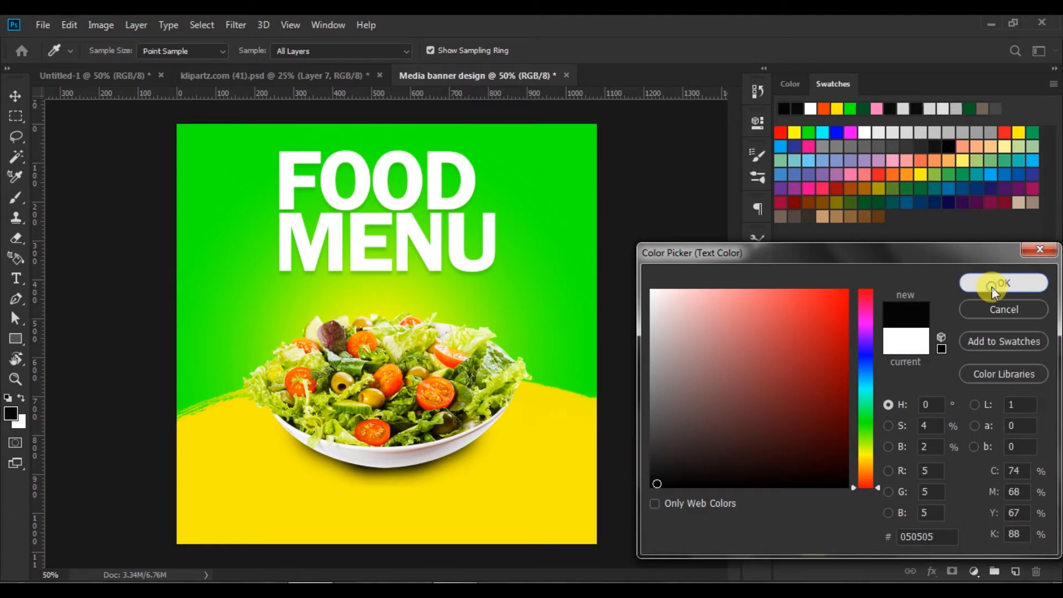
# Add the tagline "FRESH AND HEALTHY" and move it directly beneath the FOOD MENU heading.
pyautogui.click(210, 359)
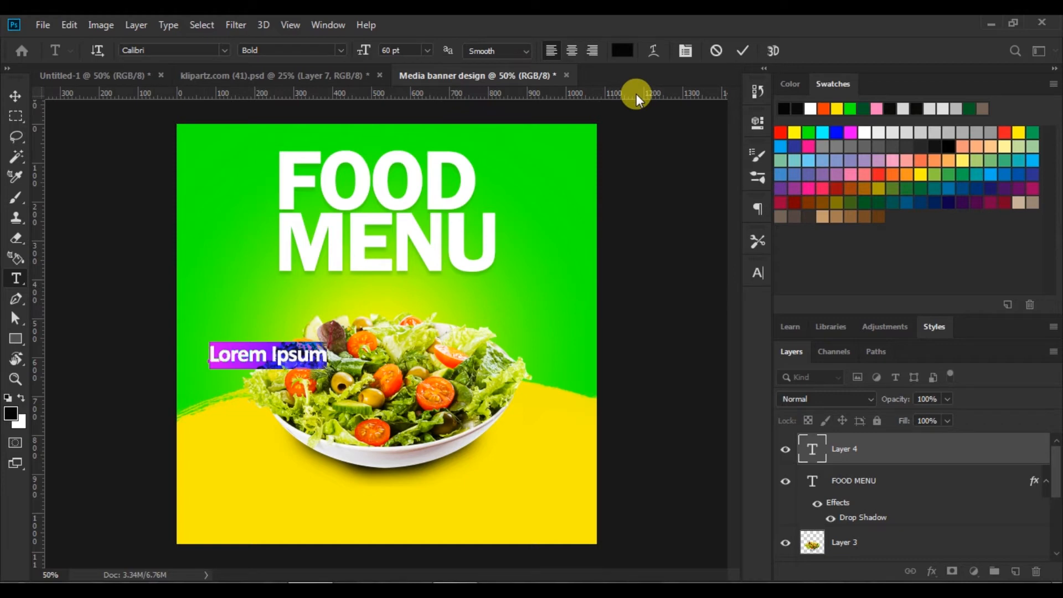
pyautogui.write('FRESH')
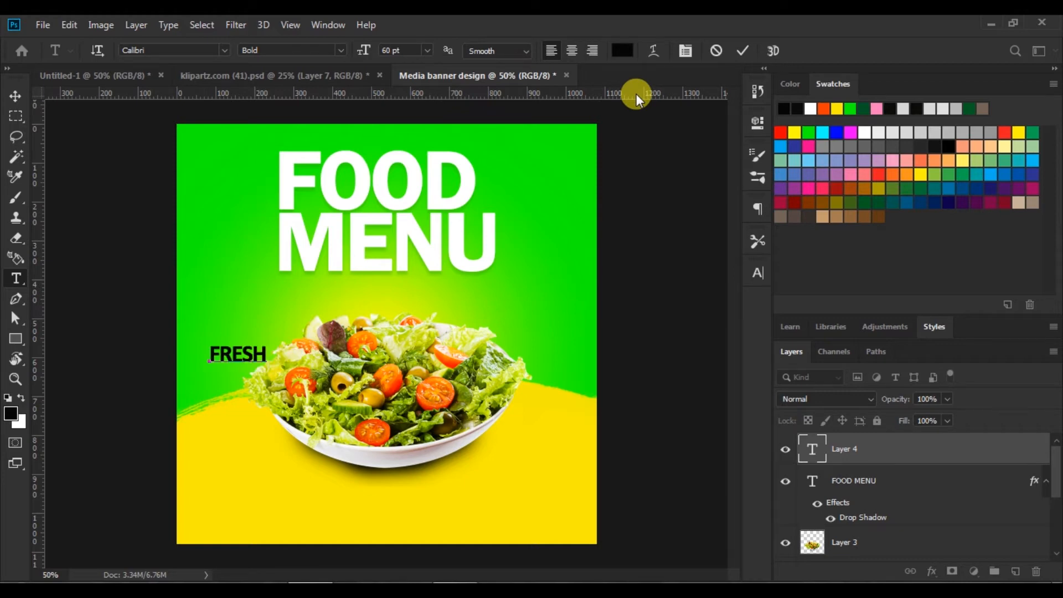
pyautogui.write(' AND')
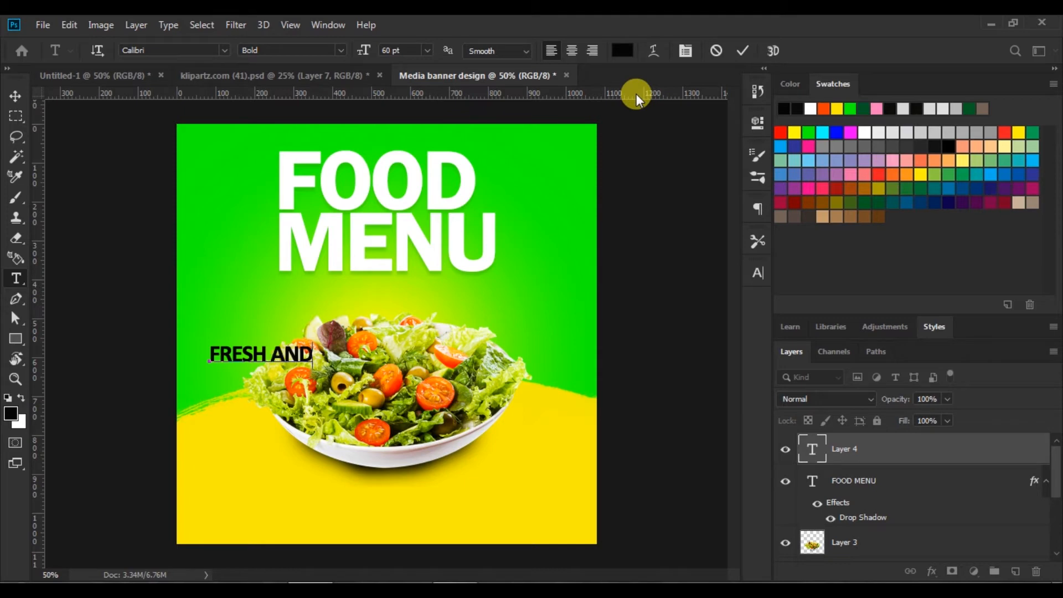
pyautogui.write('HEALTHY')
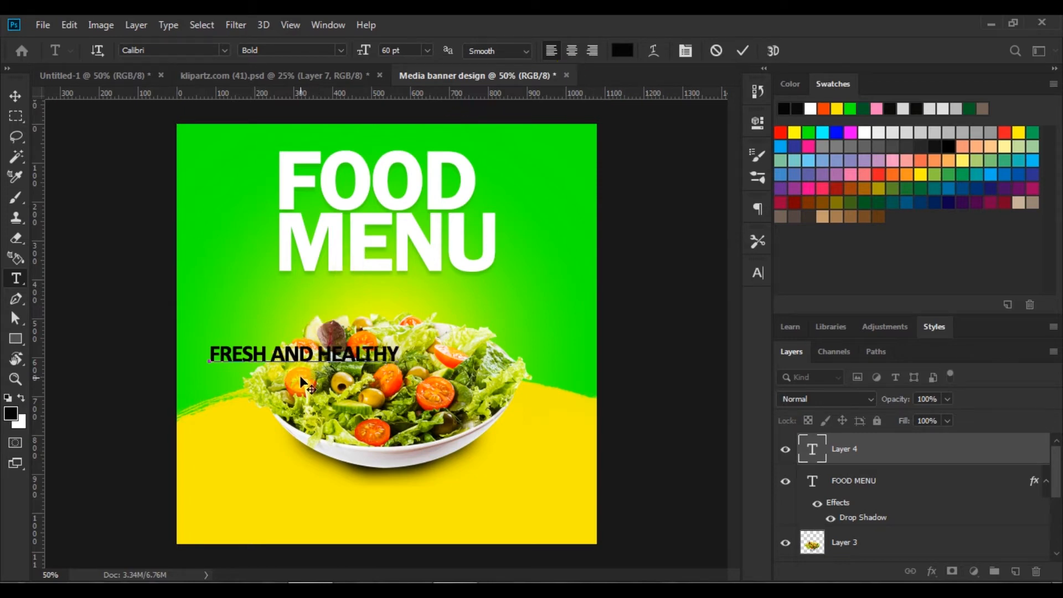
pyautogui.moveTo(300, 376); pyautogui.dragTo(377, 304)
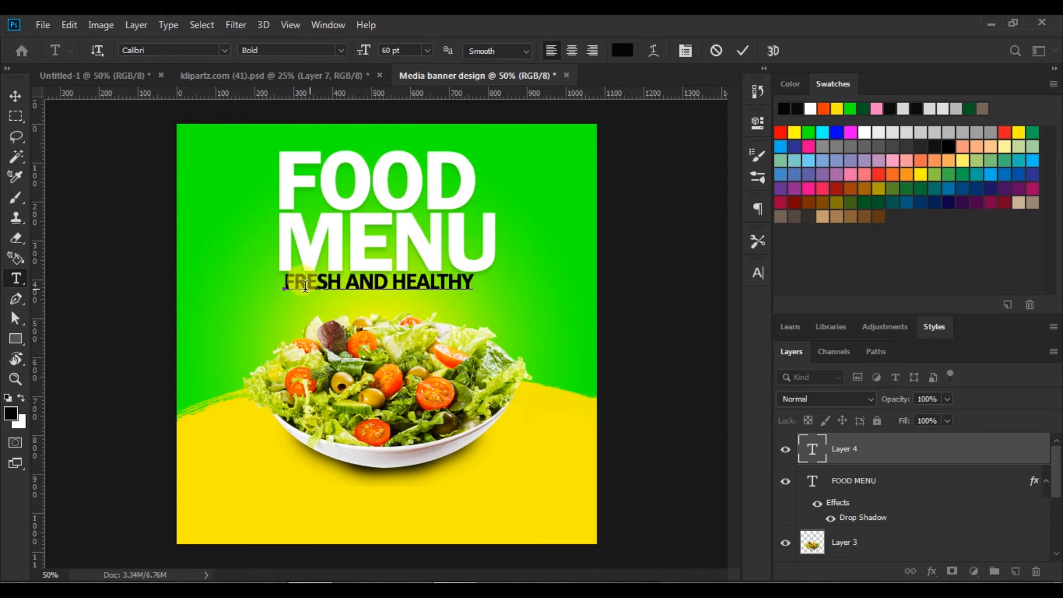
# Set the tracking of the whole FRESH AND HEALTHY tagline to -40.
pyautogui.click(287, 282)
pyautogui.moveTo(286, 282); pyautogui.dragTo(473, 282)
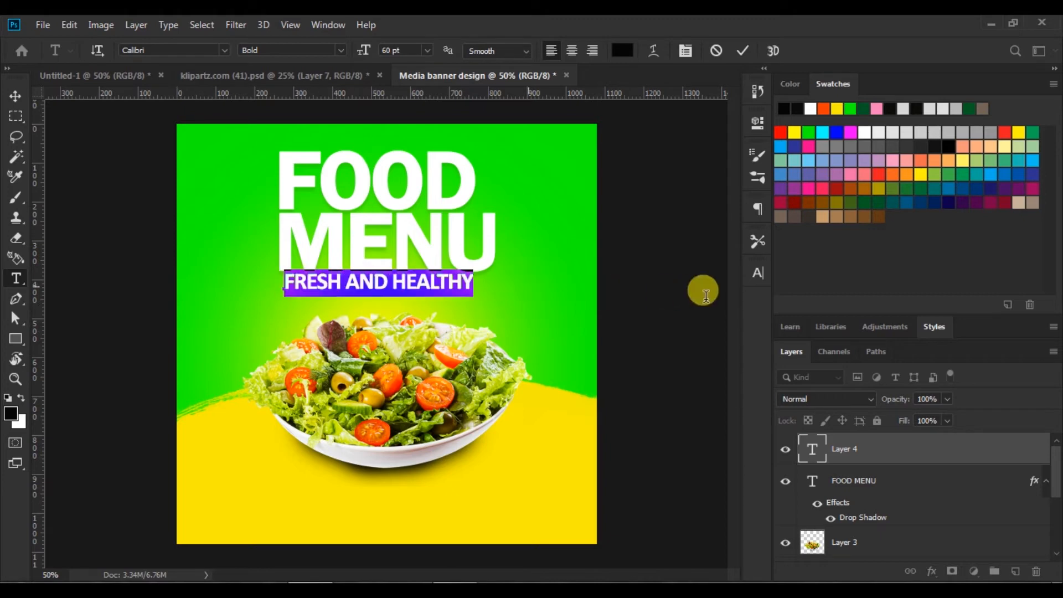
pyautogui.click(757, 274)
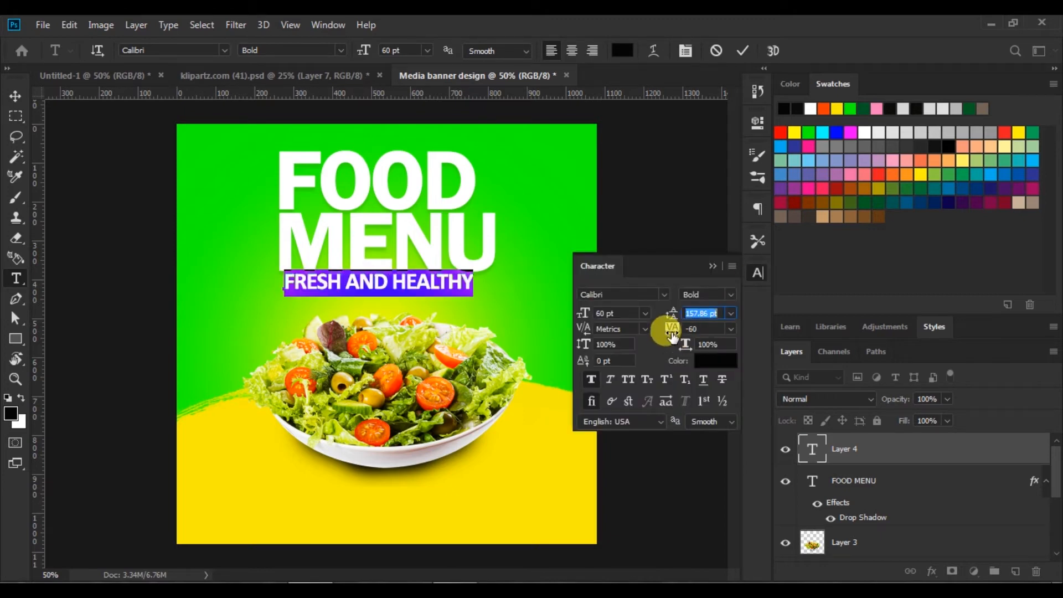
pyautogui.moveTo(672, 334); pyautogui.dragTo(673, 336)
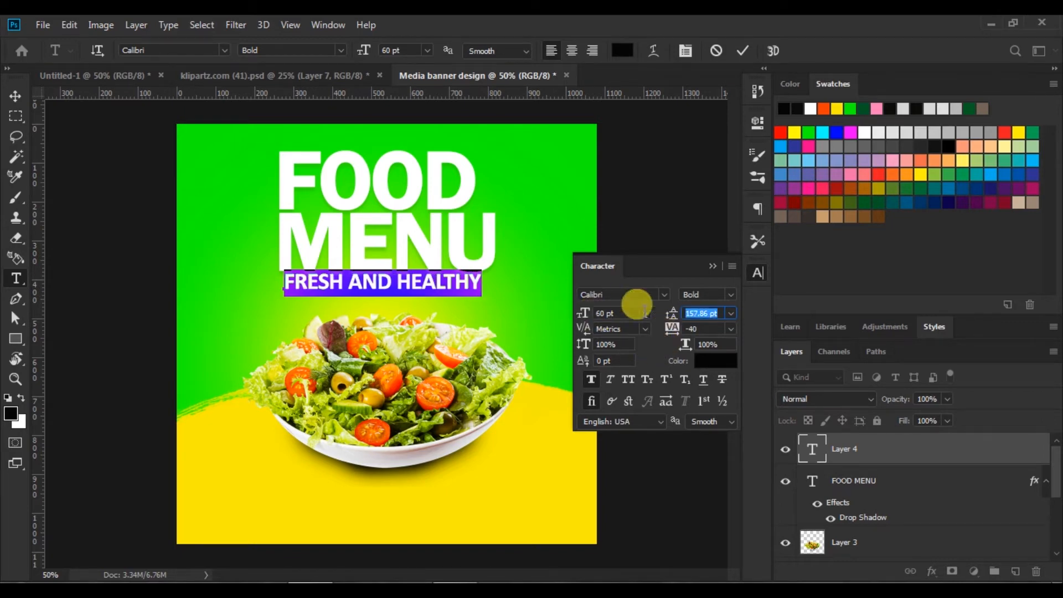
pyautogui.click(743, 51)
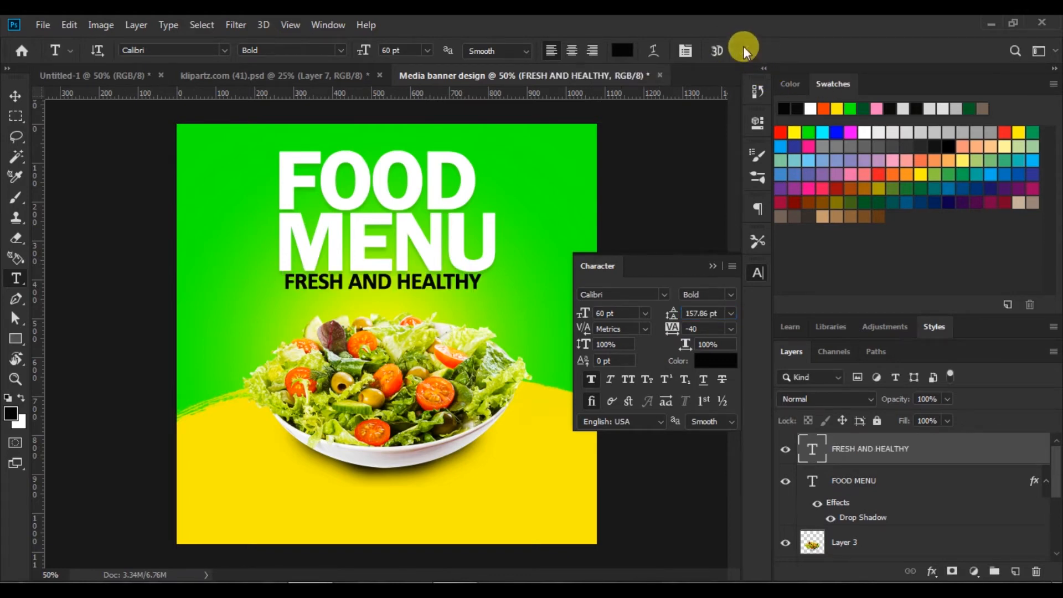
# Align the horizontal centers of the FRESH AND HEALTHY and FOOD MENU text layers.
pyautogui.click(14, 99)
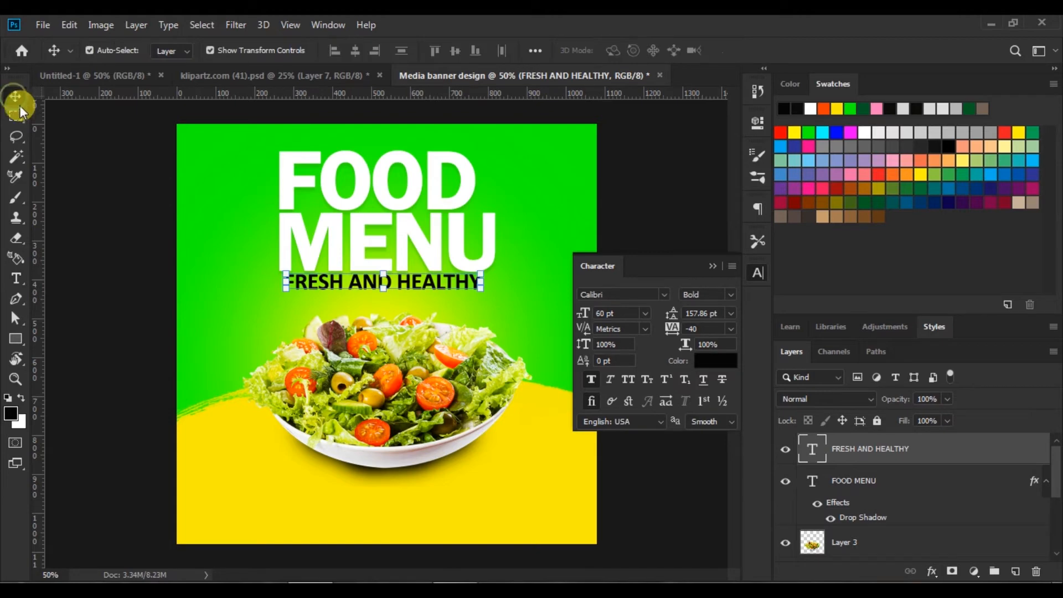
pyautogui.click(1048, 483)
pyautogui.keyDown('ctrl'); pyautogui.click(853, 482); pyautogui.keyUp('ctrl')
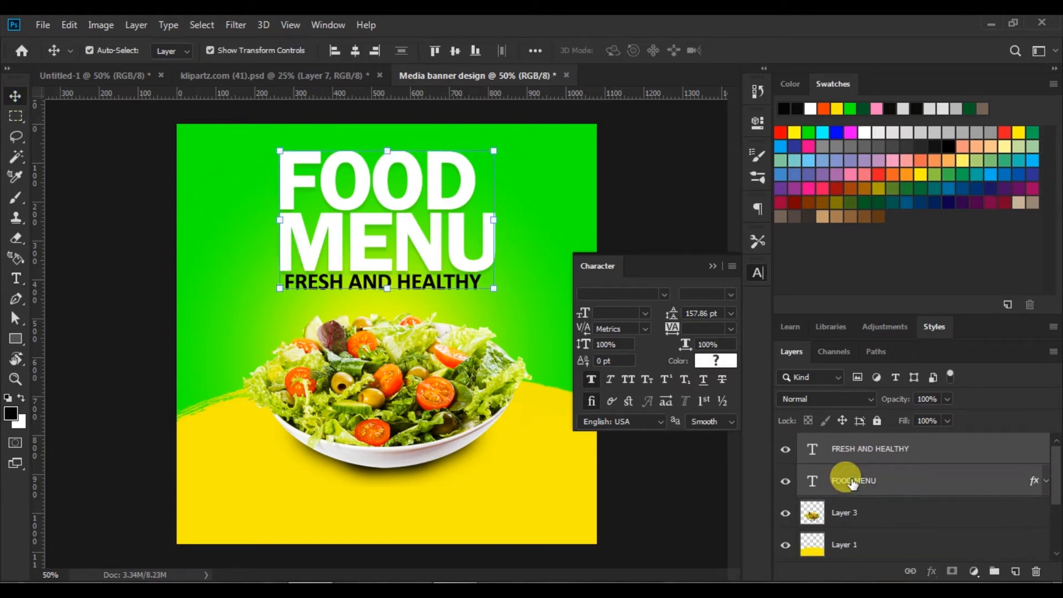
pyautogui.click(355, 51)
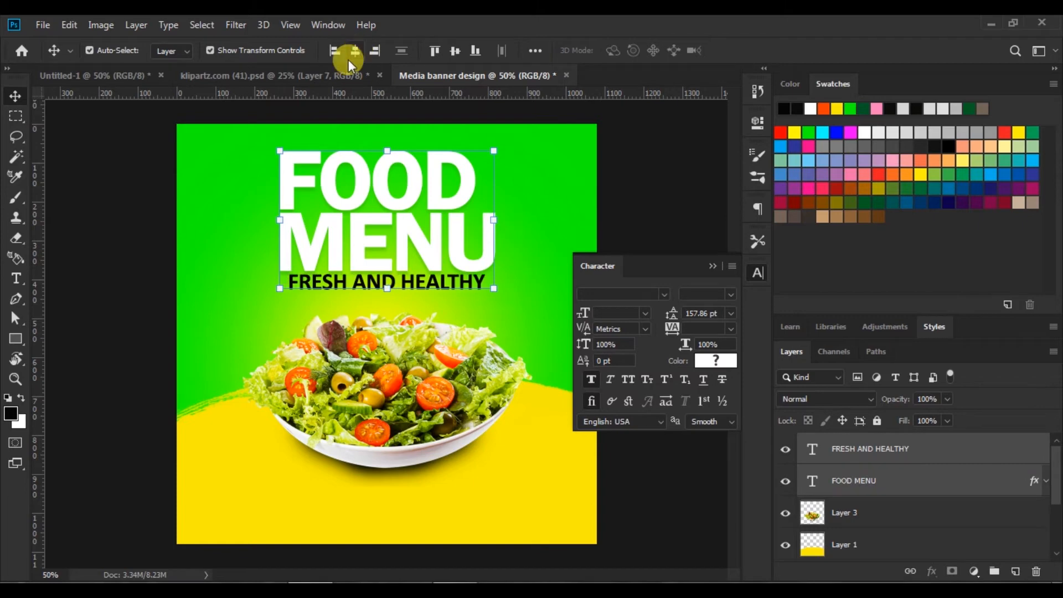
pyautogui.click(660, 182)
# Move the heading and tagline together about 22 px down, keeping them horizontally centered on the canvas.
pyautogui.click(819, 448)
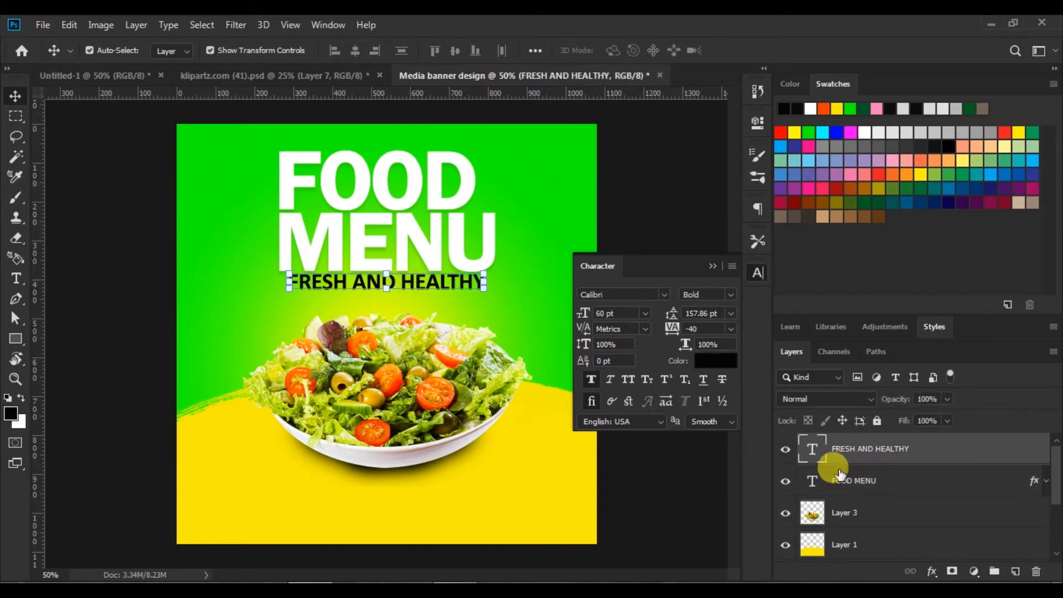
pyautogui.keyDown('ctrl'); pyautogui.click(819, 480); pyautogui.keyUp('ctrl')
pyautogui.moveTo(438, 244); pyautogui.dragTo(438, 254)
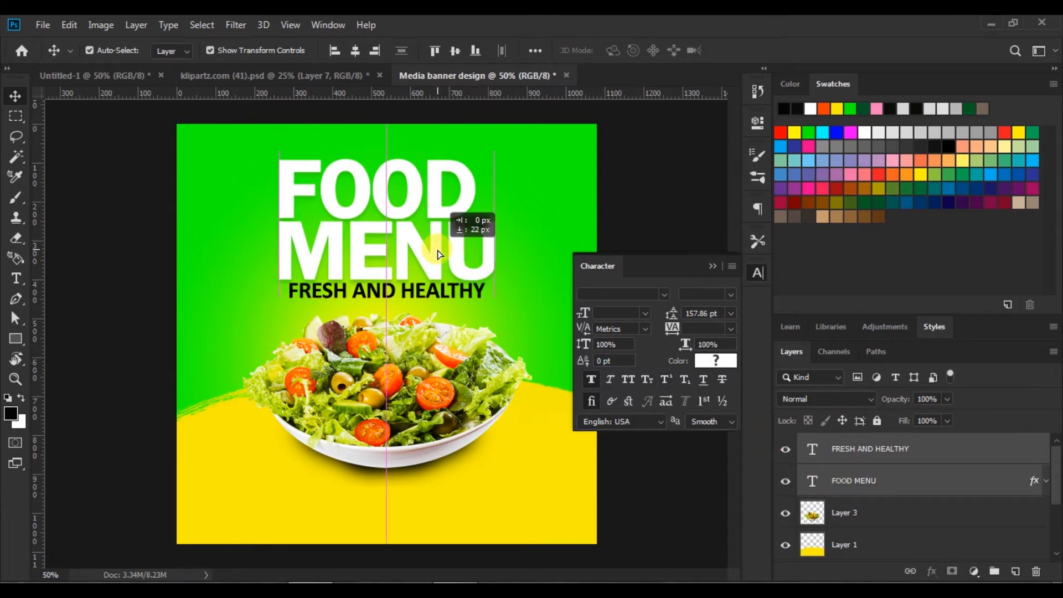
pyautogui.moveTo(438, 254); pyautogui.dragTo(438, 254)
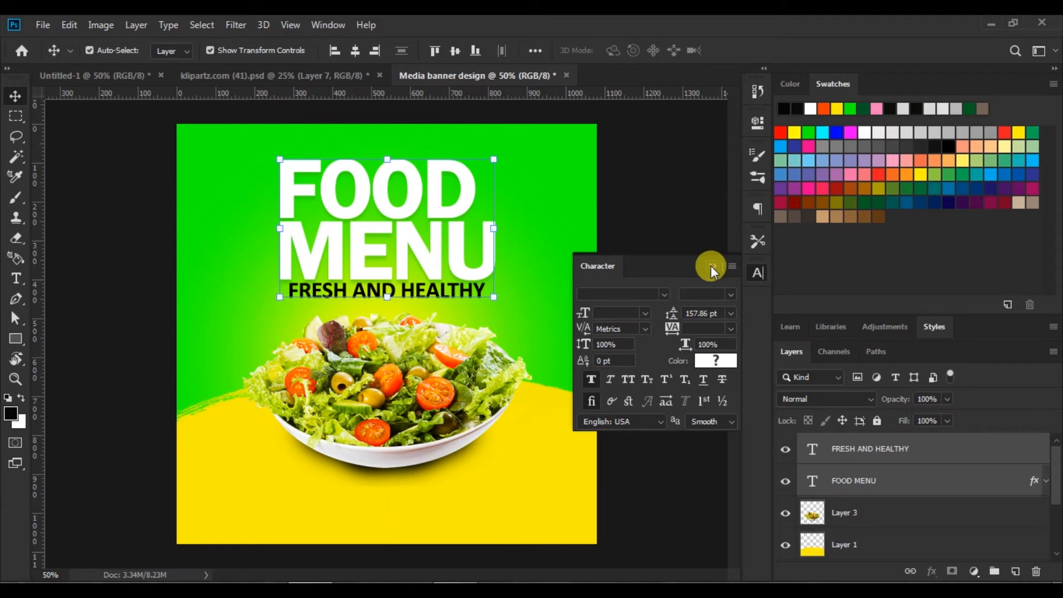
pyautogui.click(678, 198)
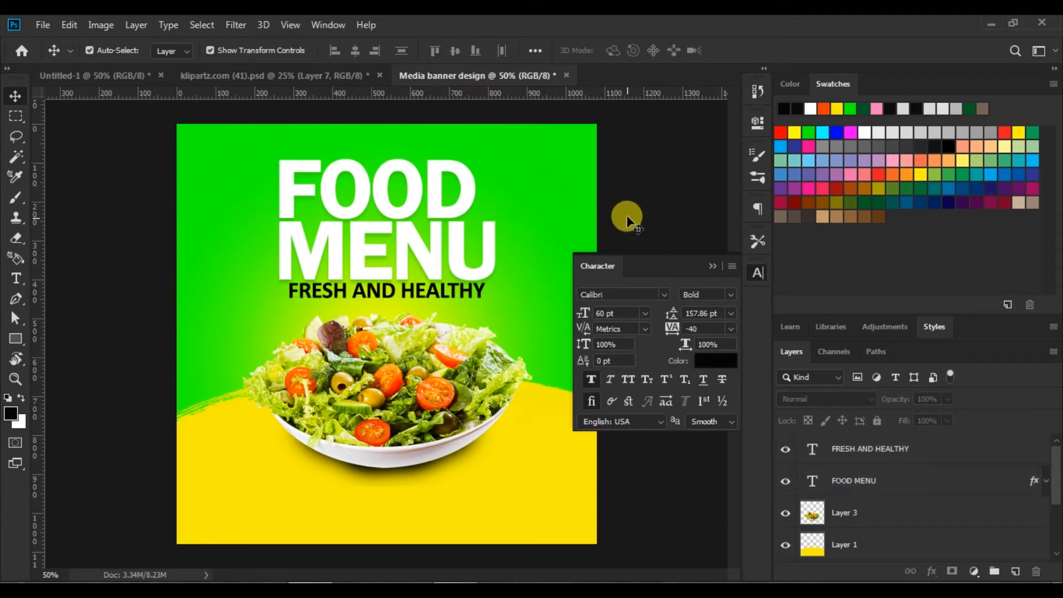
# Draw a black rectangle about 226 by 72 px without a stroke in the lower-left corner of the yellow area.
pyautogui.click(16, 338)
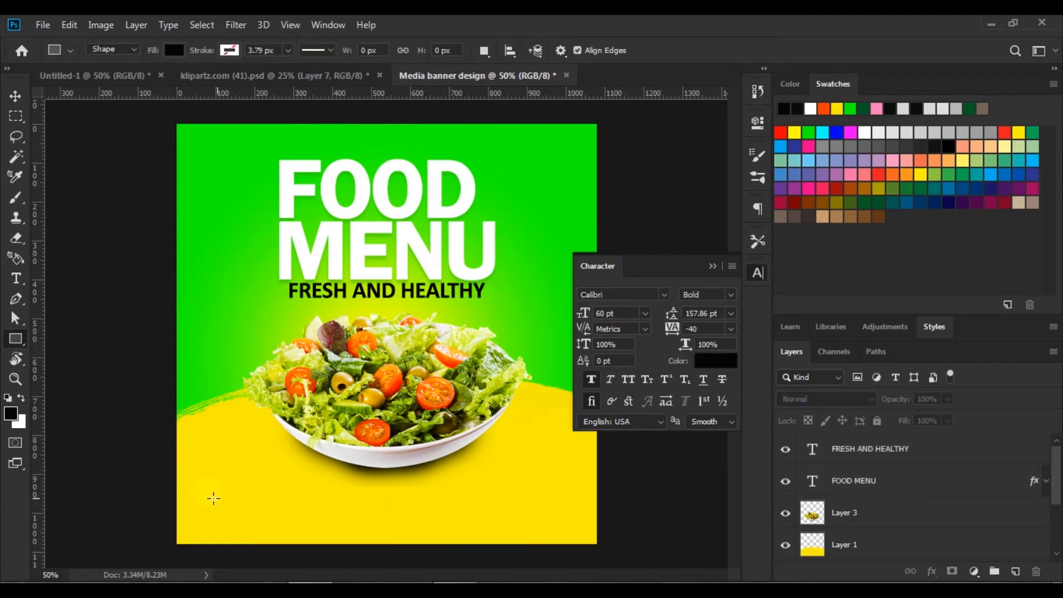
pyautogui.moveTo(195, 495); pyautogui.dragTo(283, 523)
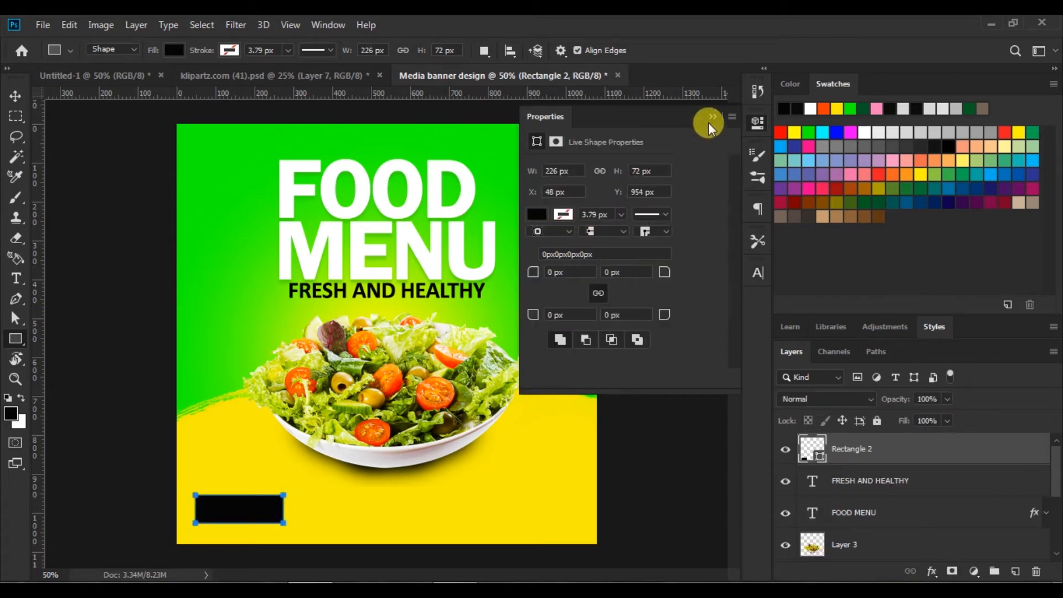
# Shift the black rectangle slightly to the right within the lower-left corner of the yellow area.
pyautogui.click(713, 117)
pyautogui.click(15, 96)
pyautogui.moveTo(253, 516); pyautogui.dragTo(256, 515)
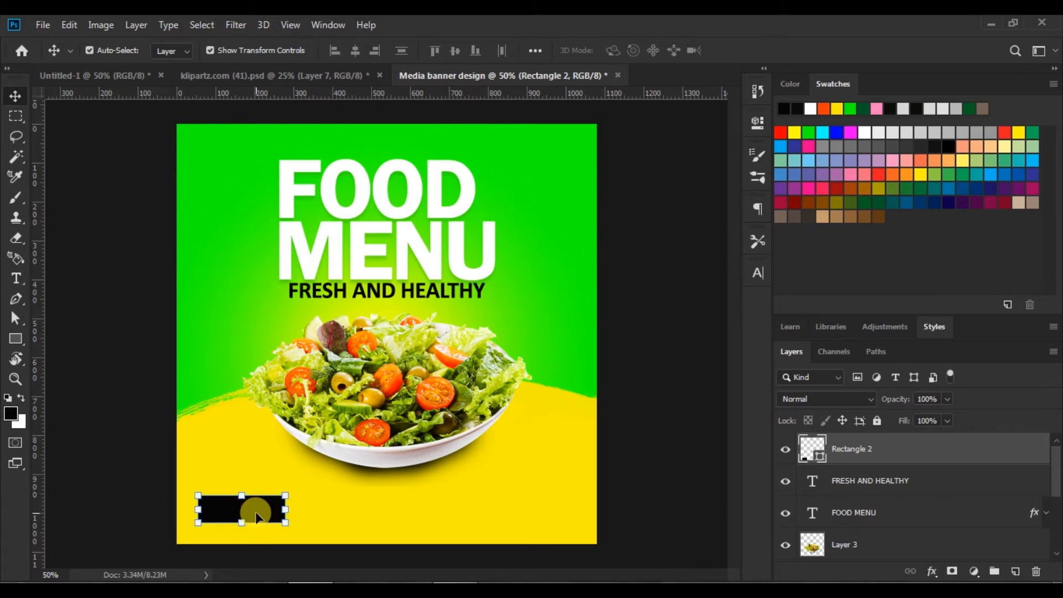
pyautogui.click(118, 410)
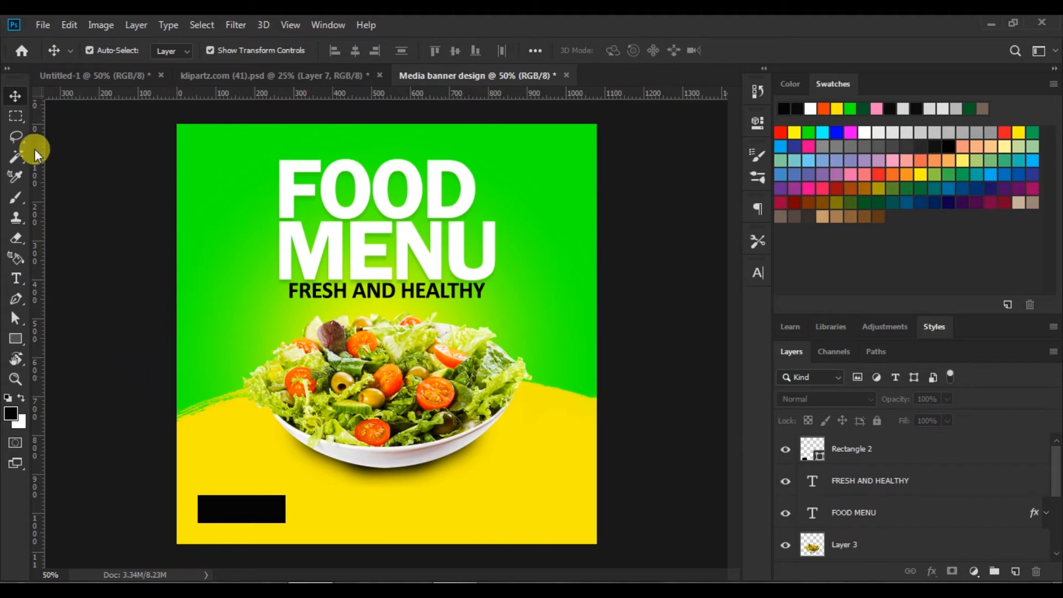
# Add the white text ORDER NOW on the black rectangle in Franklin Gothic Demi Regular at 36 pt.
pyautogui.click(17, 278)
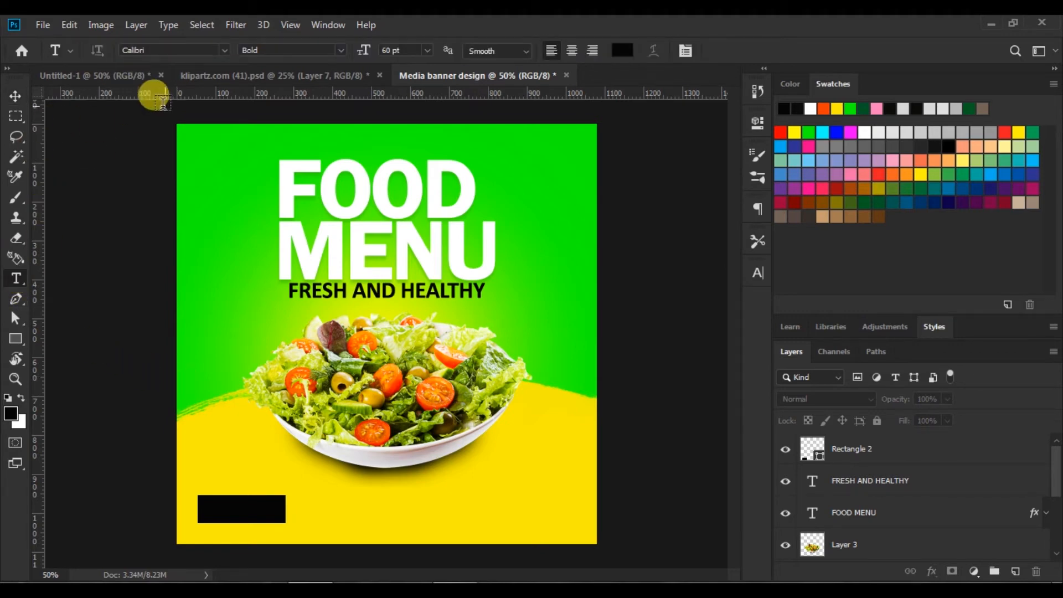
pyautogui.click(225, 50)
pyautogui.click(199, 112)
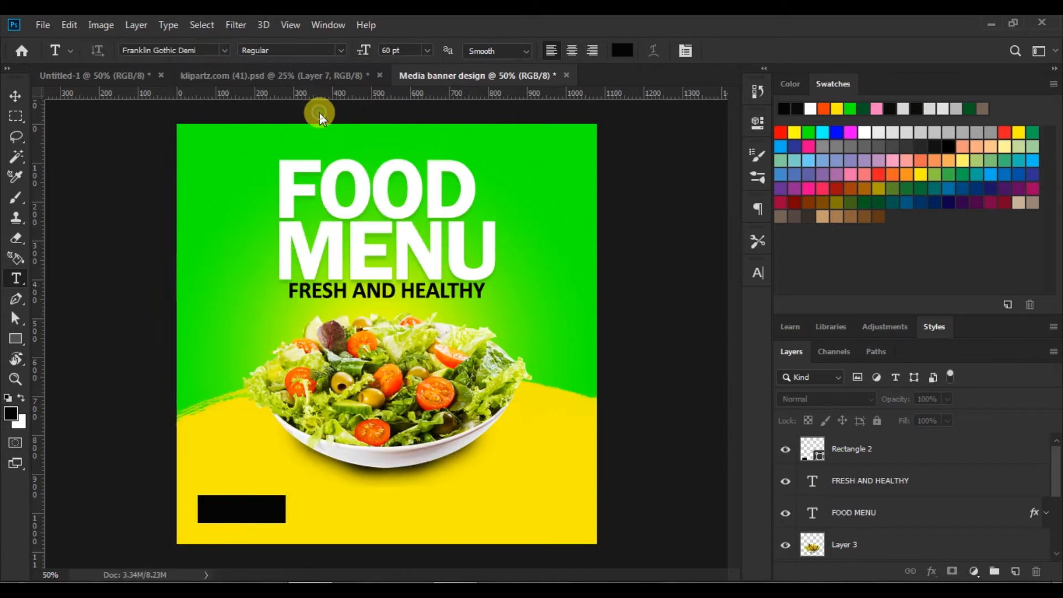
pyautogui.click(428, 51)
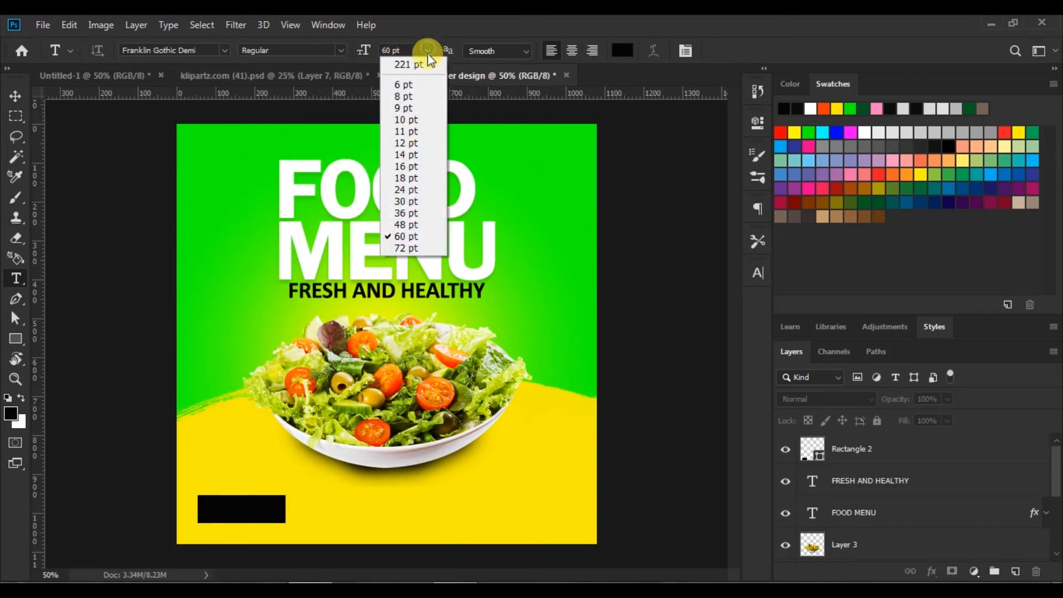
pyautogui.click(410, 213)
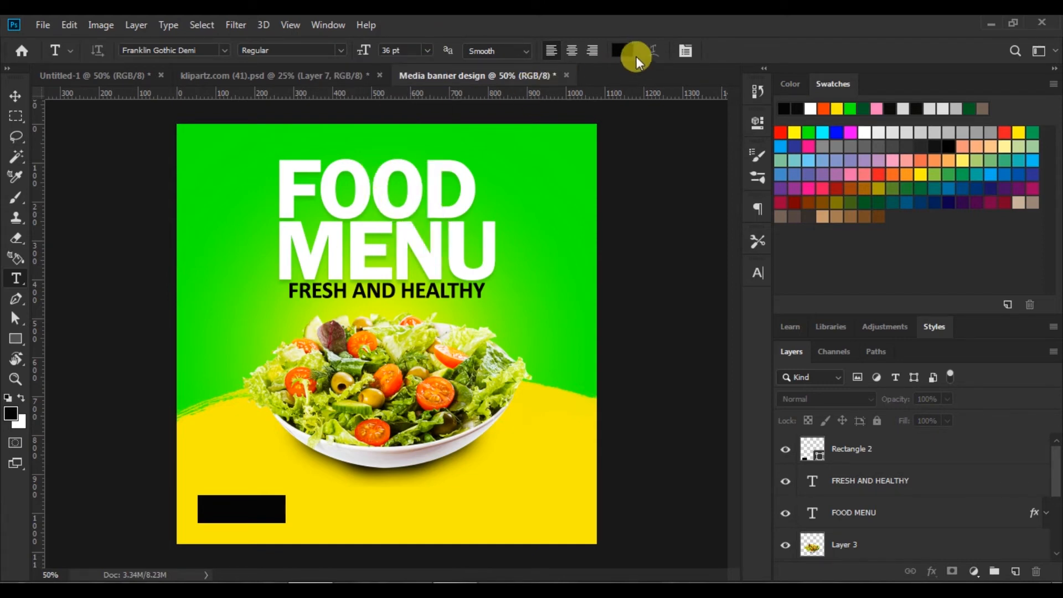
pyautogui.click(622, 49)
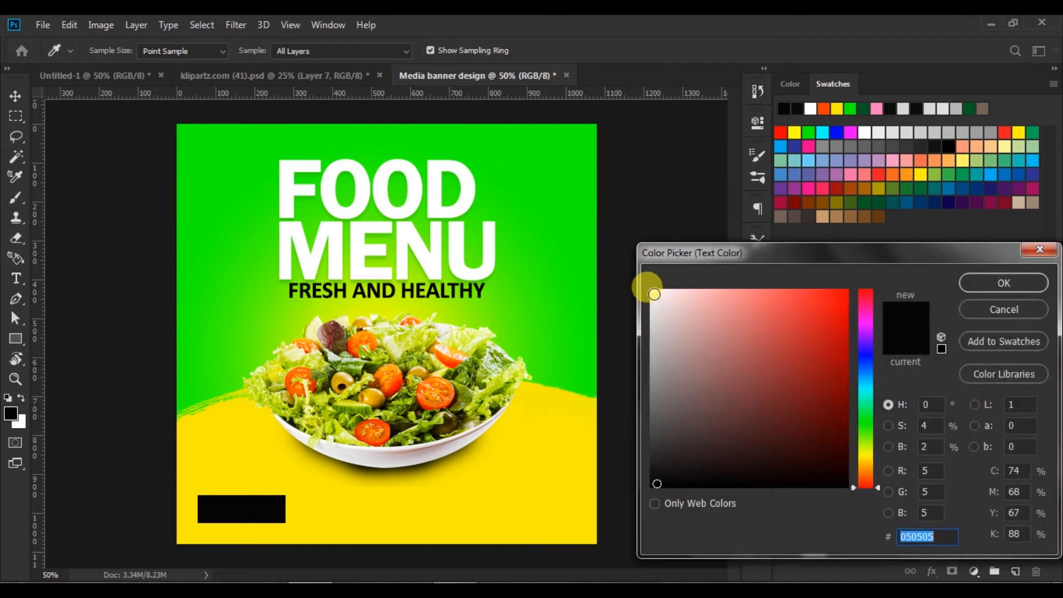
pyautogui.click(652, 290)
pyautogui.click(975, 284)
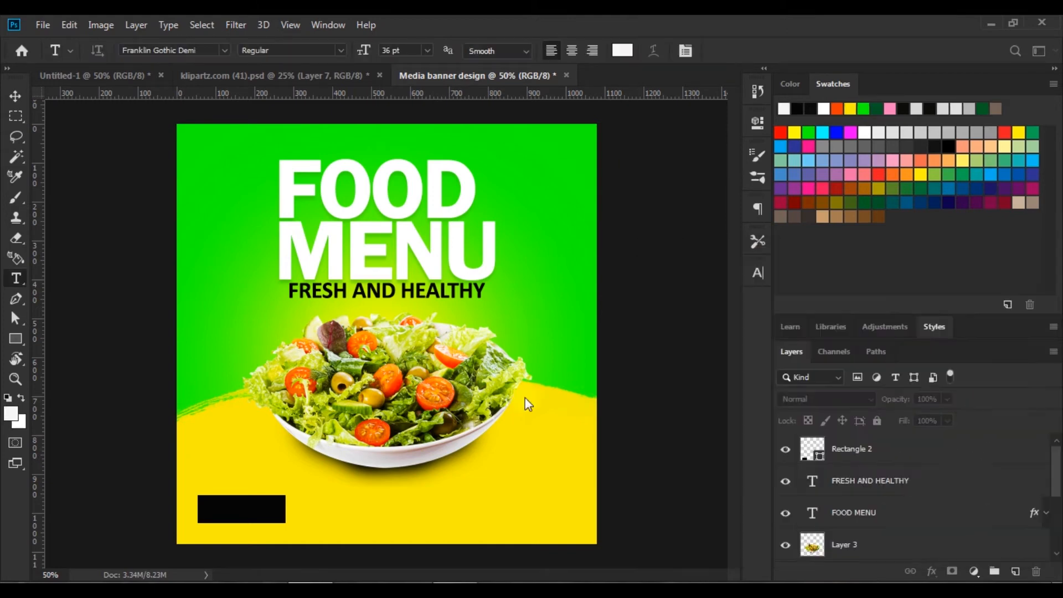
pyautogui.click(204, 505)
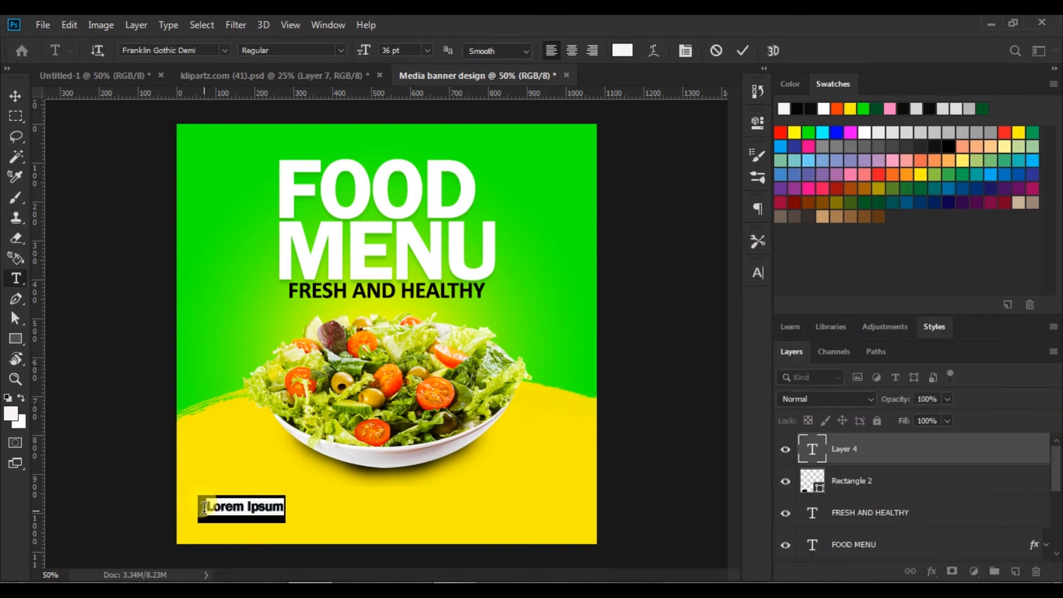
pyautogui.write('OR')
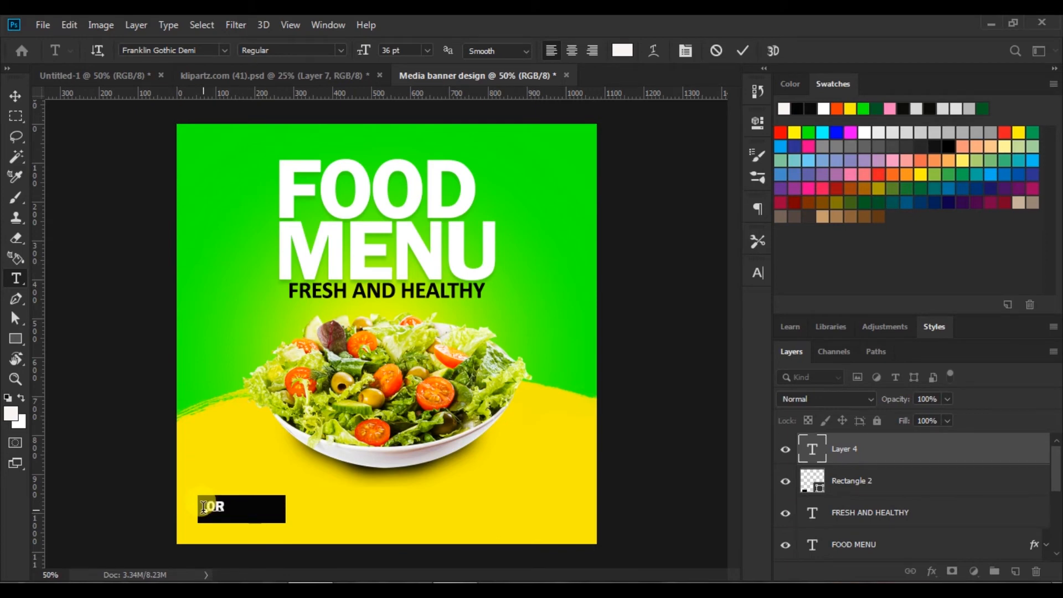
pyautogui.write('DER')
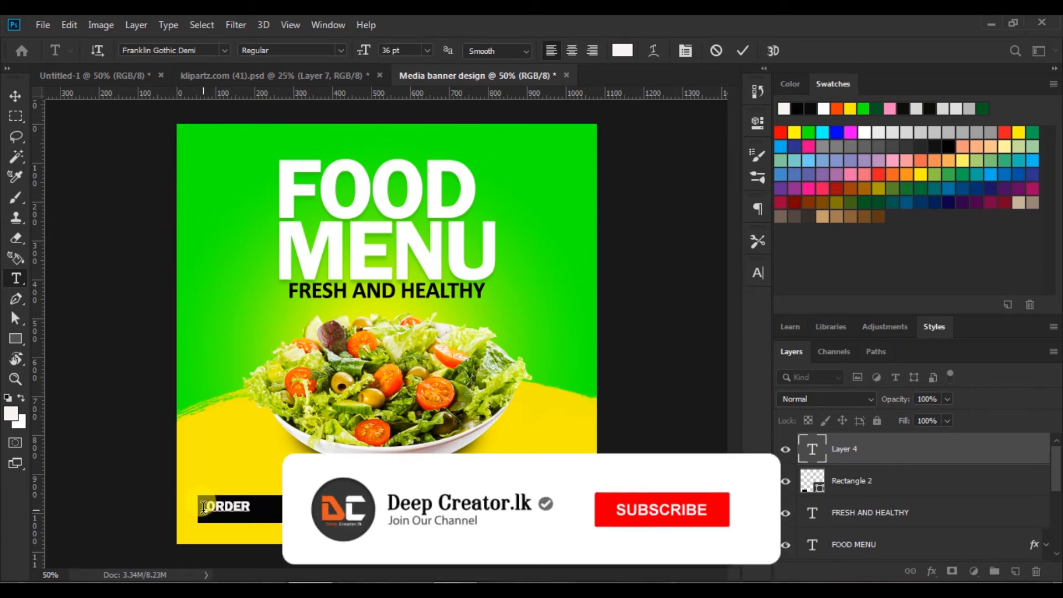
pyautogui.write(' NOW')
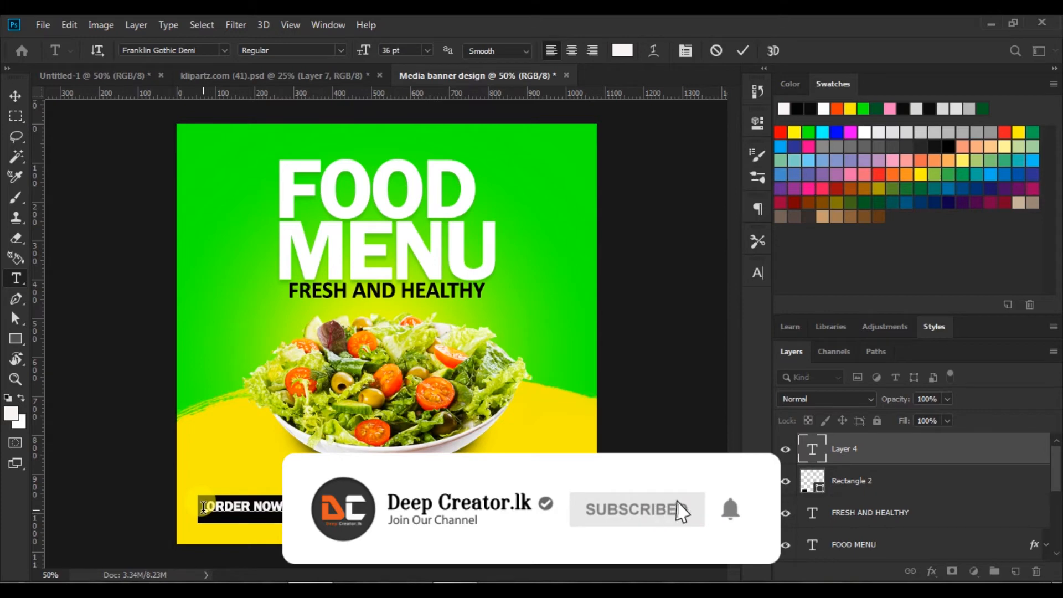
# Set the whole ORDER NOW text to 30 pt with a tracking of 0.
pyautogui.moveTo(206, 506); pyautogui.dragTo(293, 506)
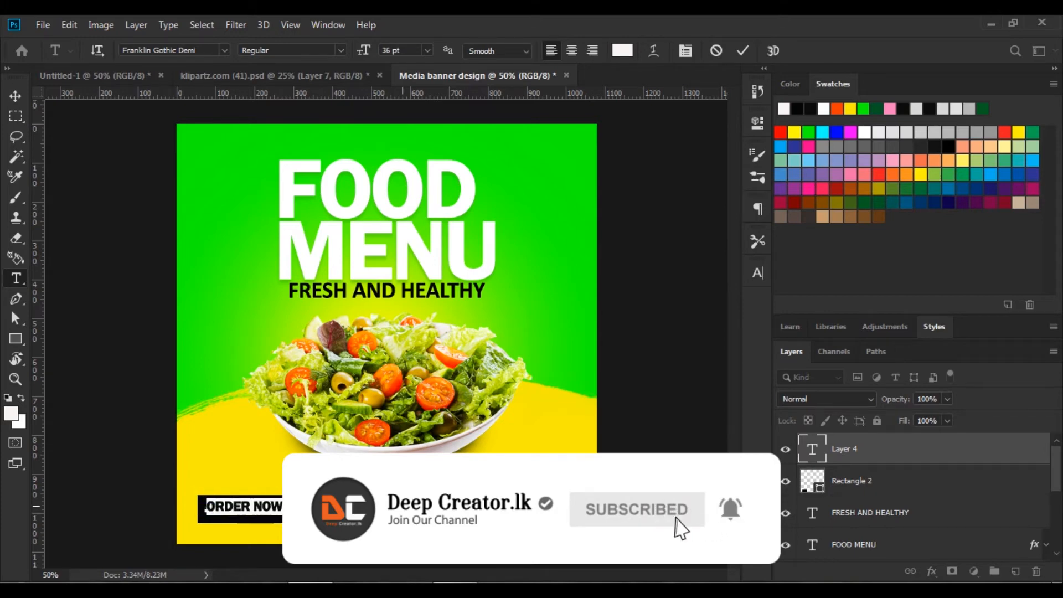
pyautogui.click(427, 50)
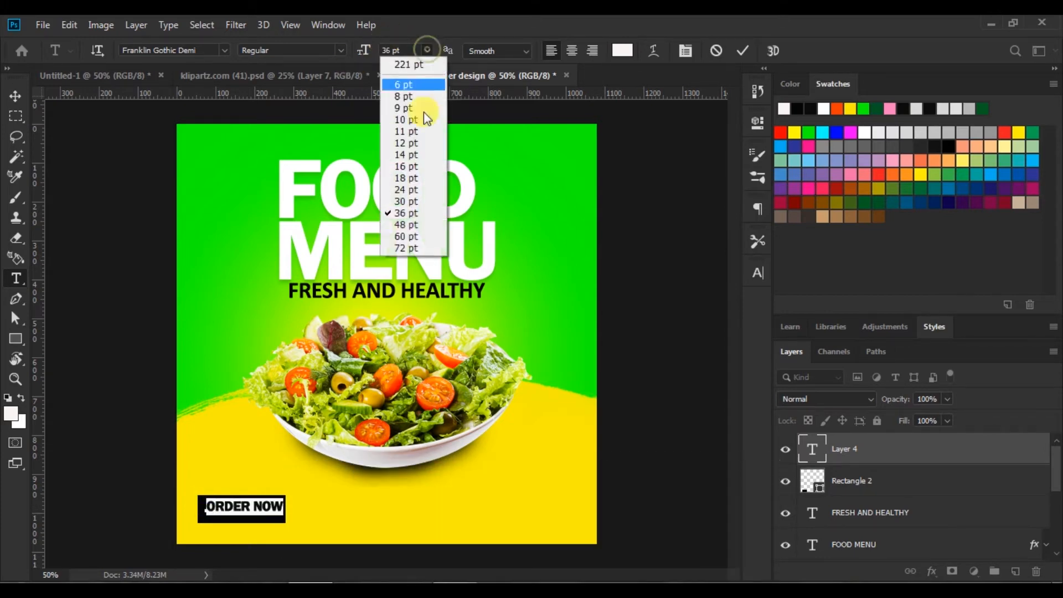
pyautogui.click(410, 202)
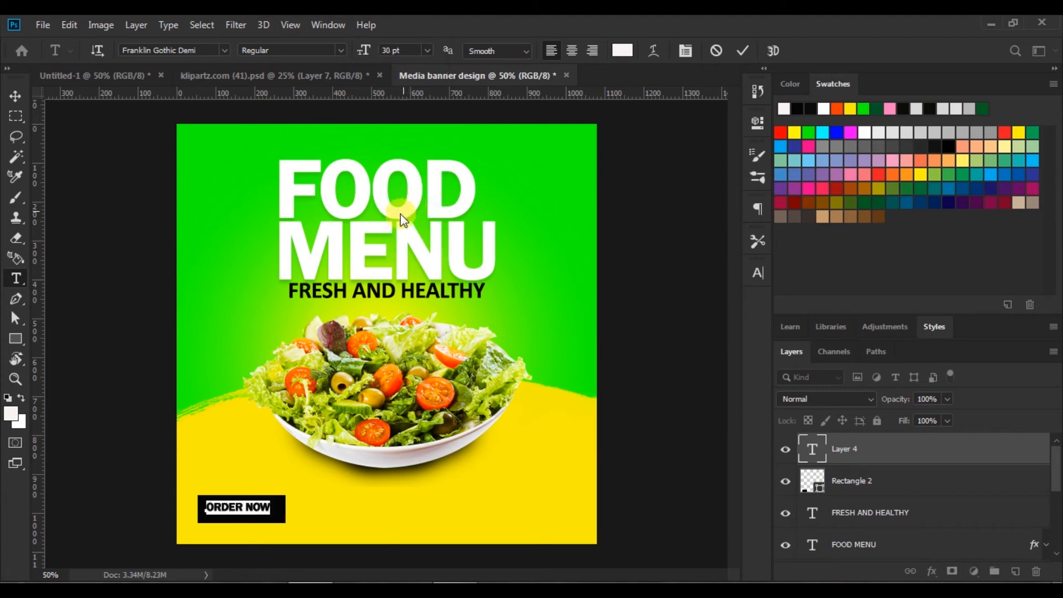
pyautogui.click(756, 271)
pyautogui.click(689, 313)
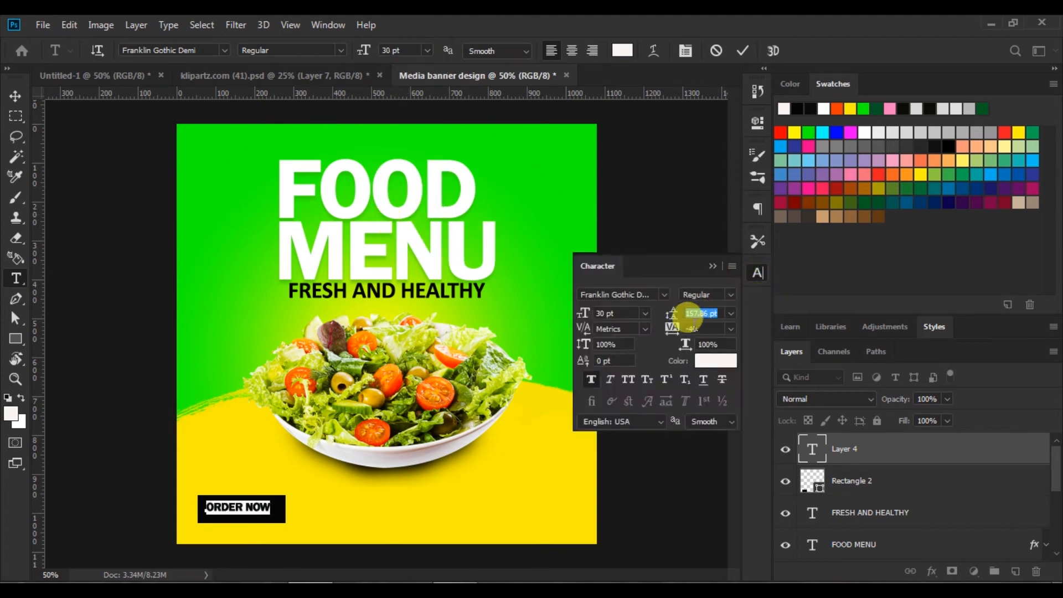
pyautogui.moveTo(672, 334); pyautogui.dragTo(675, 334)
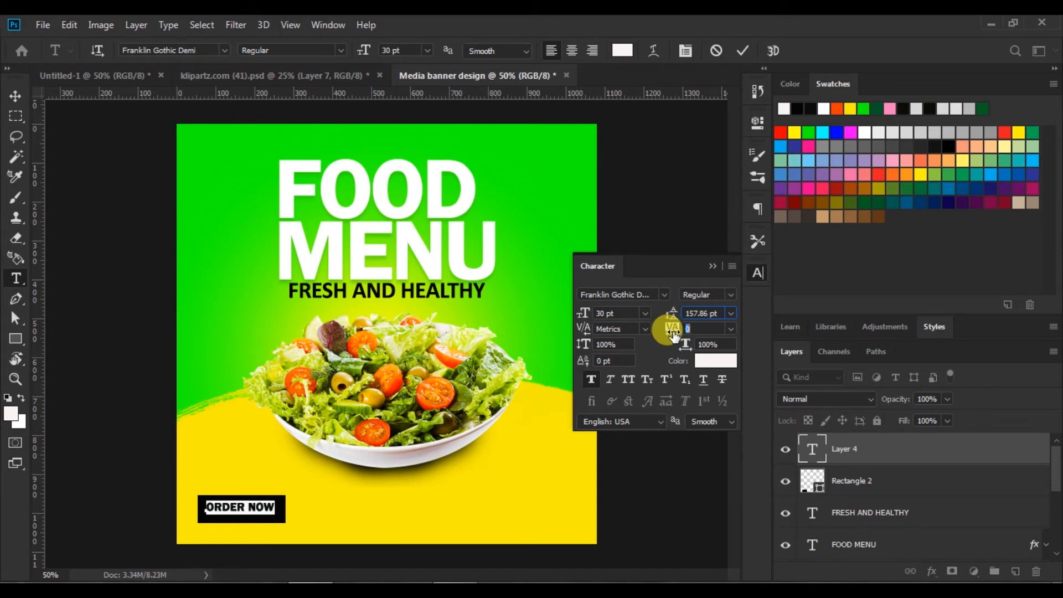
pyautogui.click(742, 49)
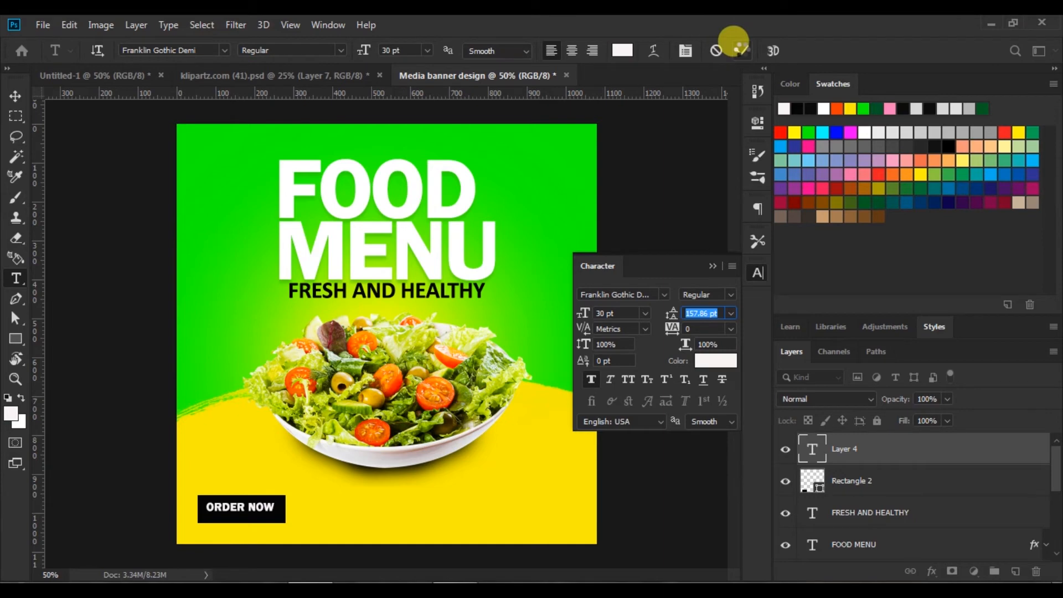
# Align the horizontal and vertical centers of the ORDER NOW text and the black rectangle.
pyautogui.click(16, 96)
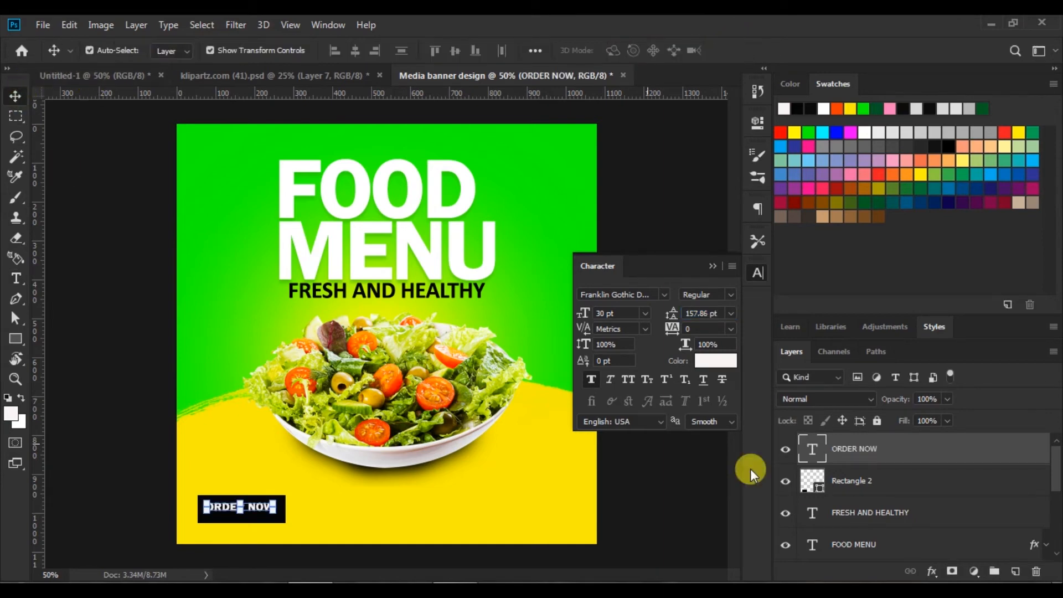
pyautogui.keyDown('shift'); pyautogui.click(803, 476); pyautogui.keyUp('shift')
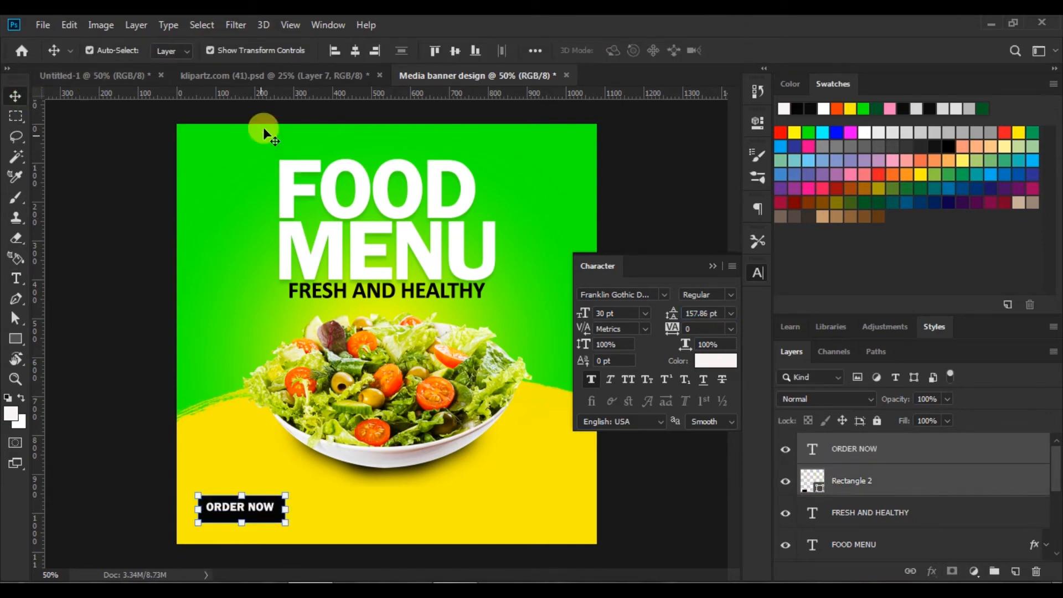
pyautogui.click(355, 50)
pyautogui.click(454, 51)
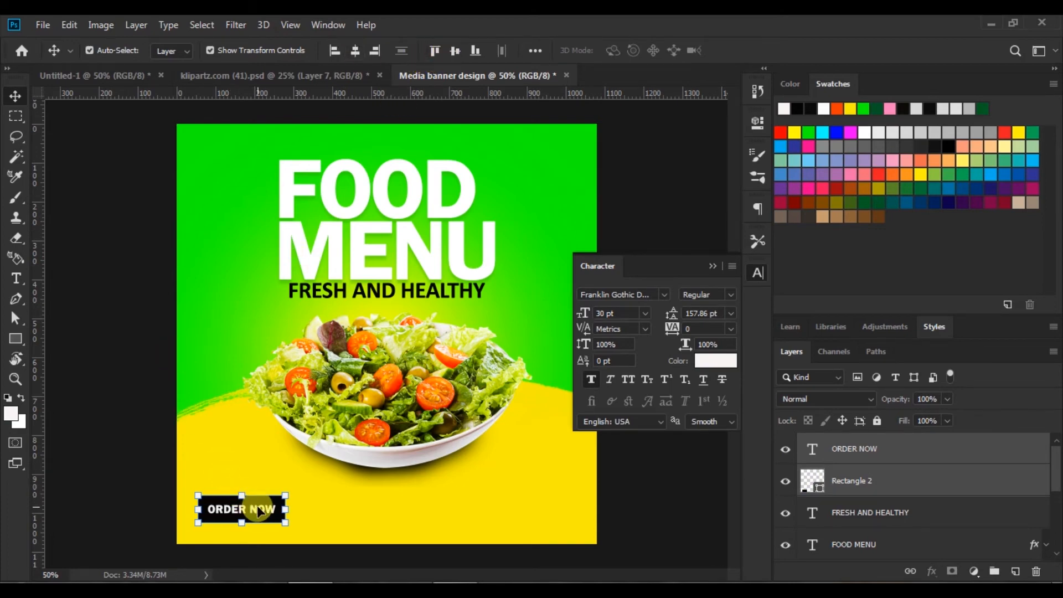
# Move the ORDER NOW text and its black rectangle together 10 px up.
pyautogui.moveTo(258, 510); pyautogui.dragTo(259, 509)
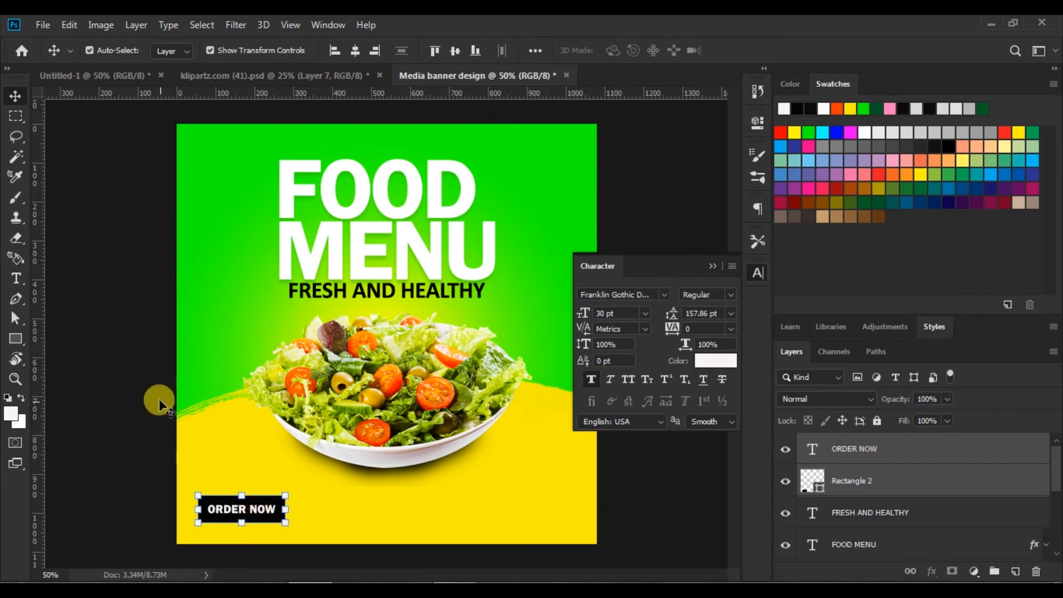
pyautogui.hotkey('shift', 'Up')
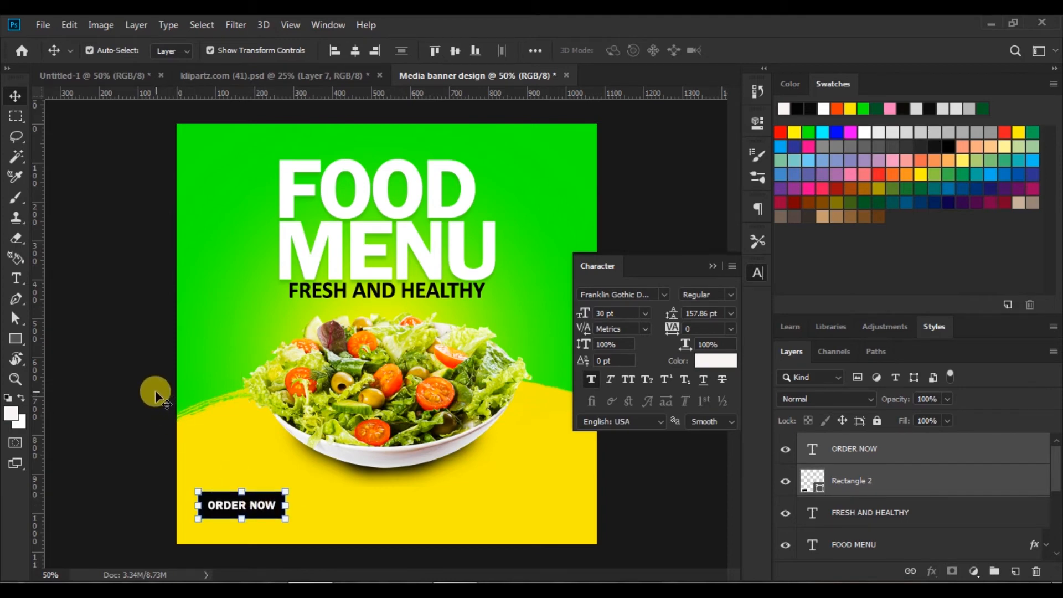
pyautogui.click(130, 400)
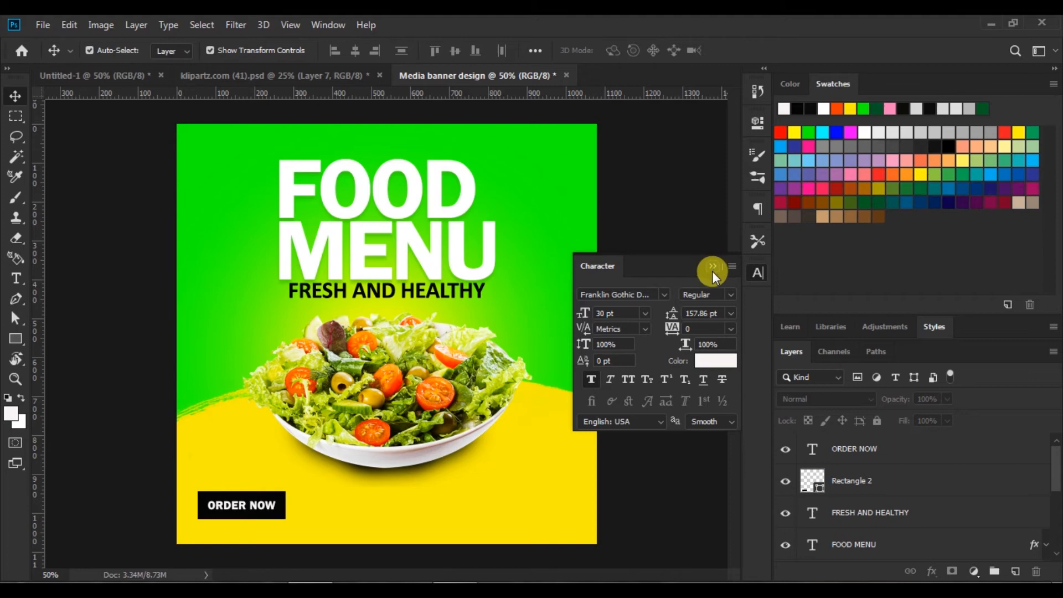
# Add the near-black (040404) text 40% above the ORDER NOW rectangle in DejaVu Serif Condensed Bold at 150 pt.
pyautogui.click(17, 279)
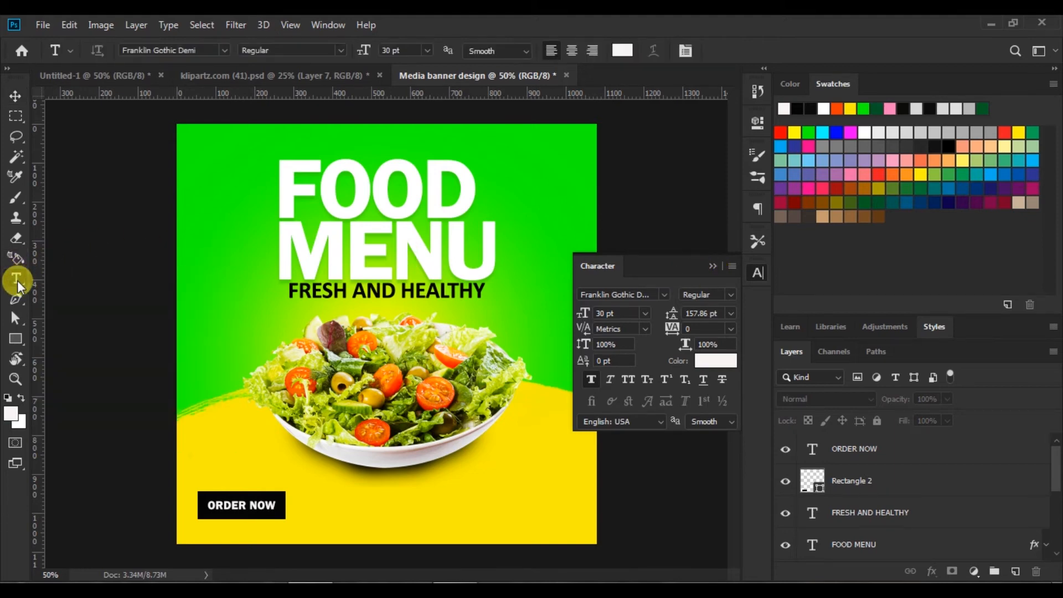
pyautogui.click(223, 49)
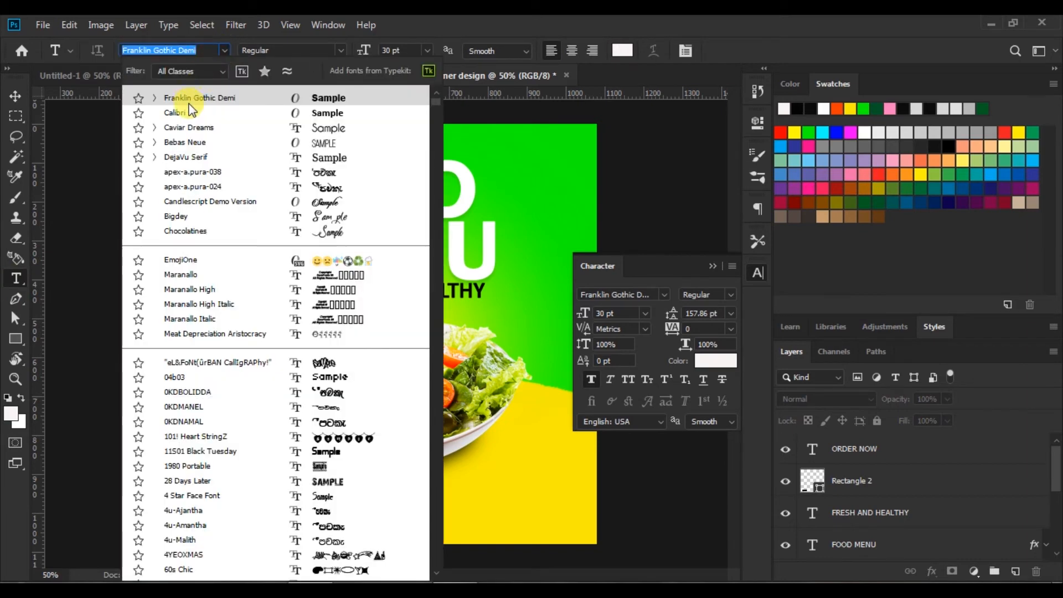
pyautogui.click(320, 158)
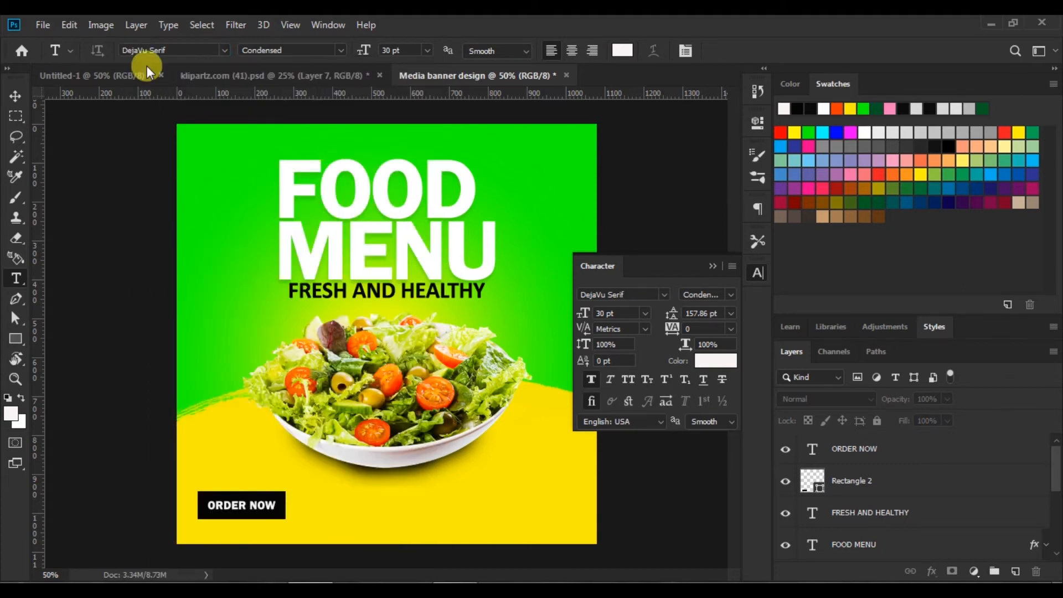
pyautogui.click(341, 50)
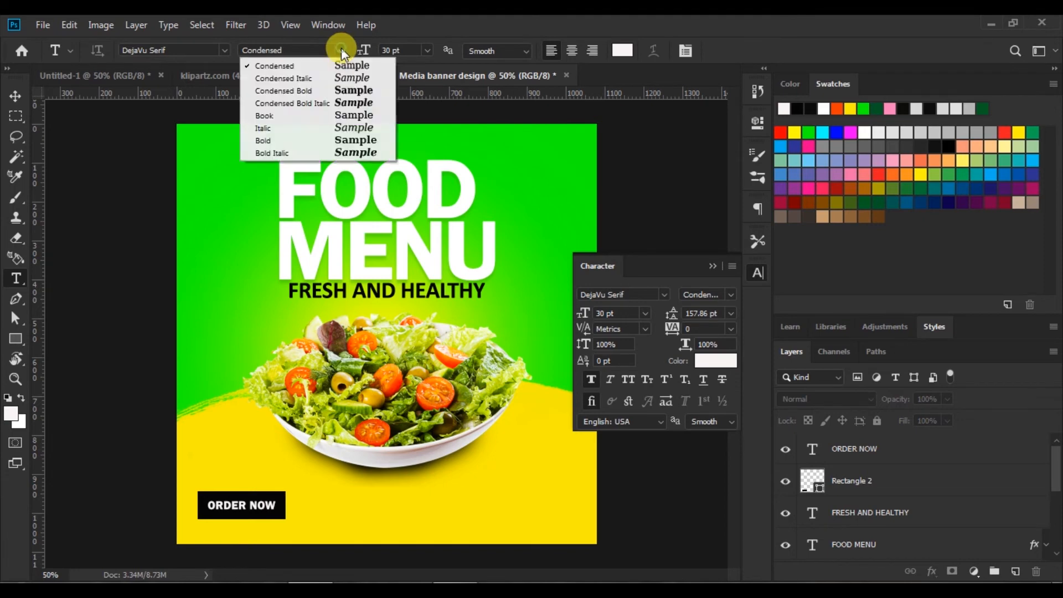
pyautogui.click(341, 94)
pyautogui.click(388, 48)
pyautogui.write('150')
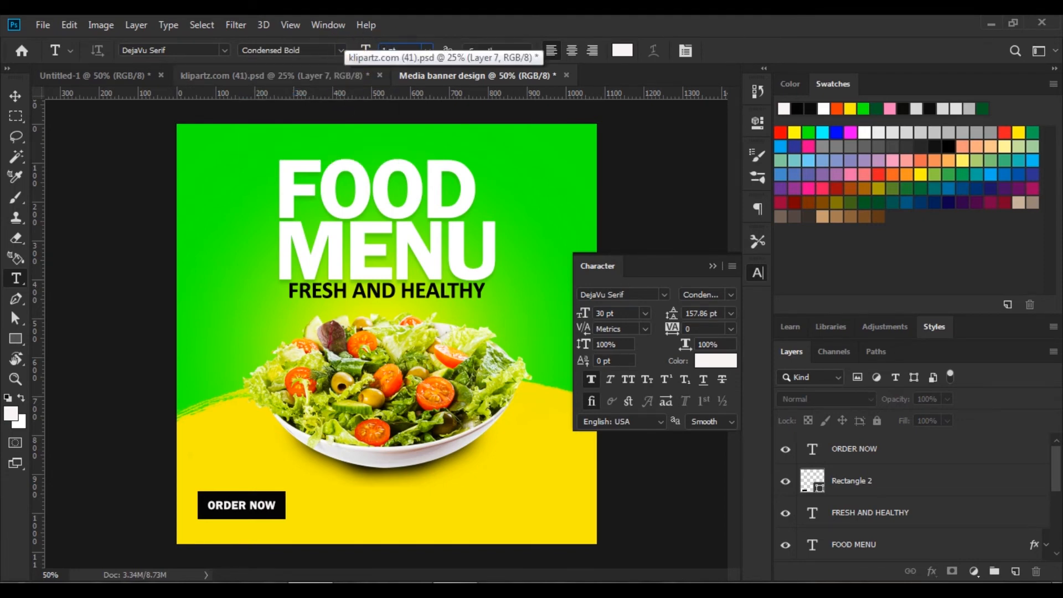
pyautogui.click(616, 50)
pyautogui.click(657, 484)
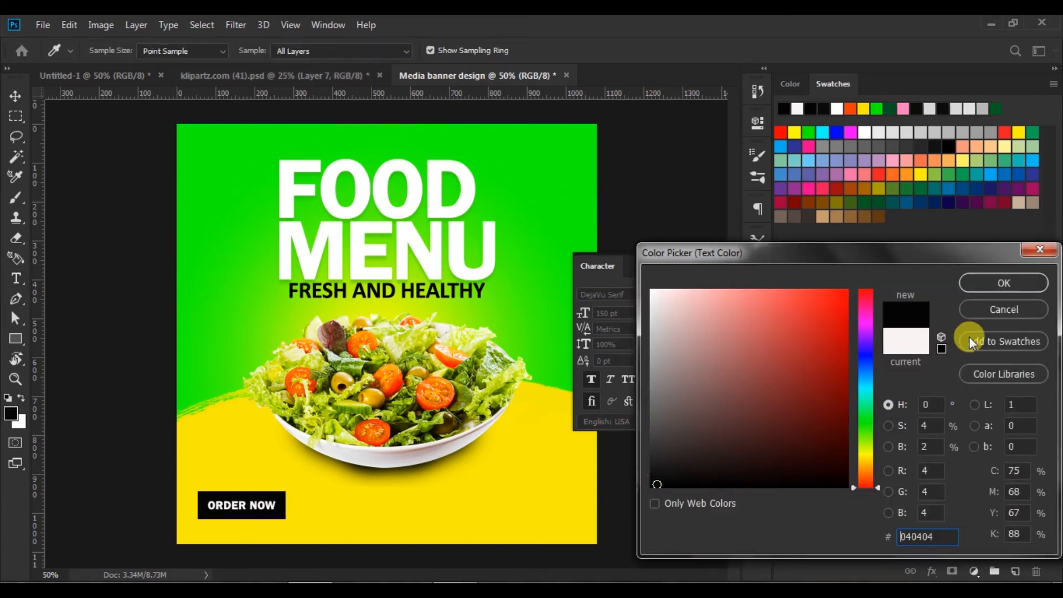
pyautogui.click(992, 281)
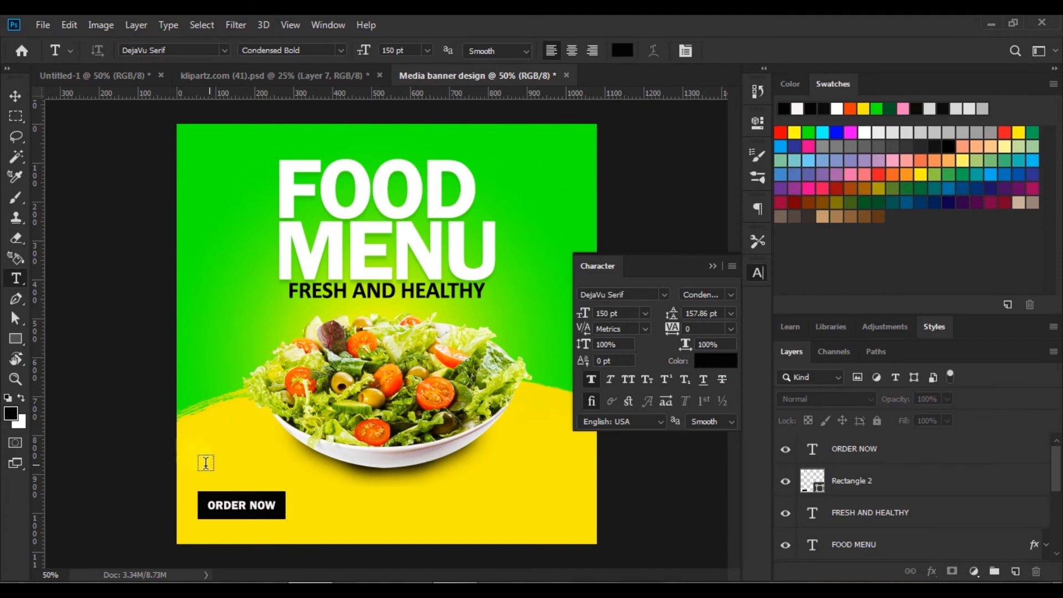
pyautogui.click(200, 468)
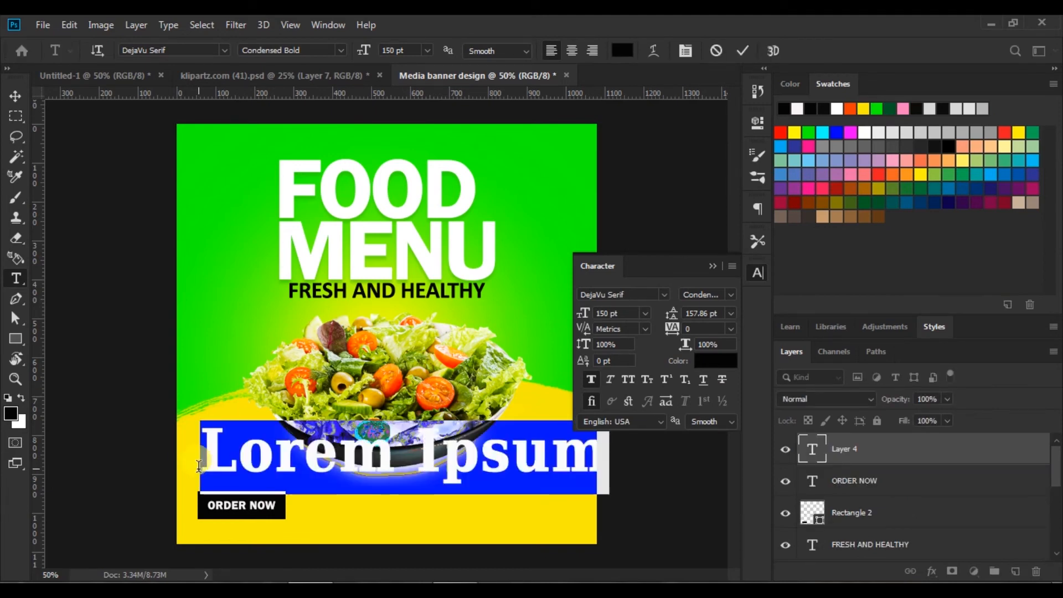
pyautogui.write('40')
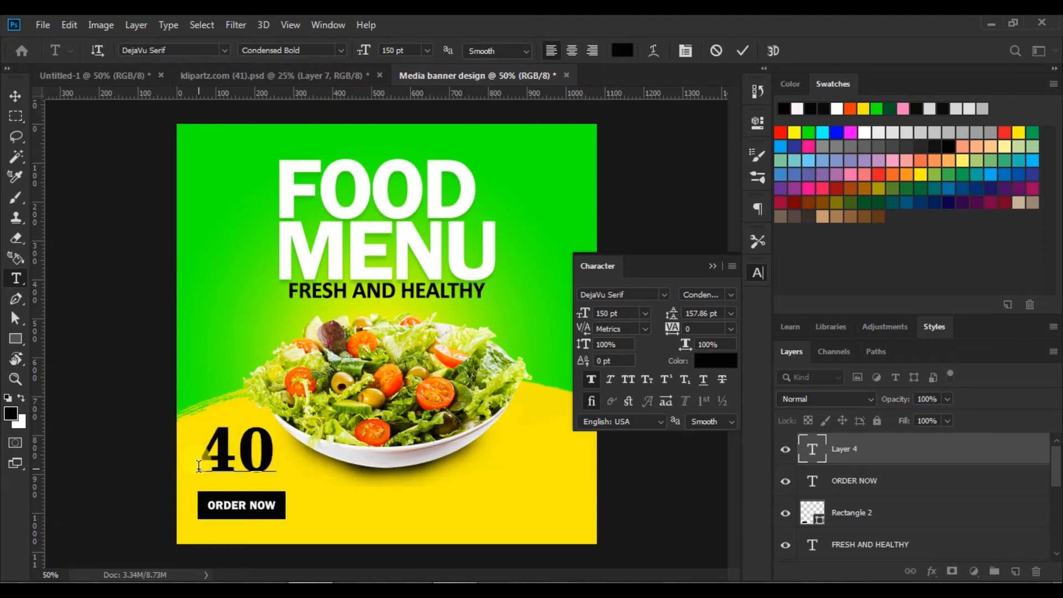
pyautogui.write('%')
# Set the tracking of the 40% text to -60 and make its percent sign superscript.
pyautogui.moveTo(199, 467); pyautogui.dragTo(504, 482)
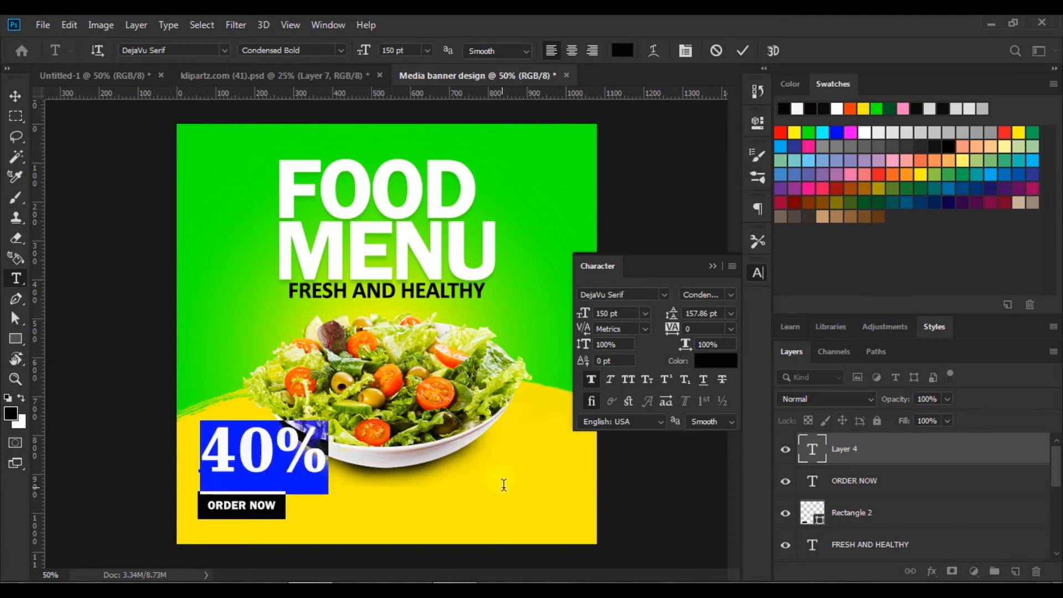
pyautogui.moveTo(674, 336); pyautogui.dragTo(672, 336)
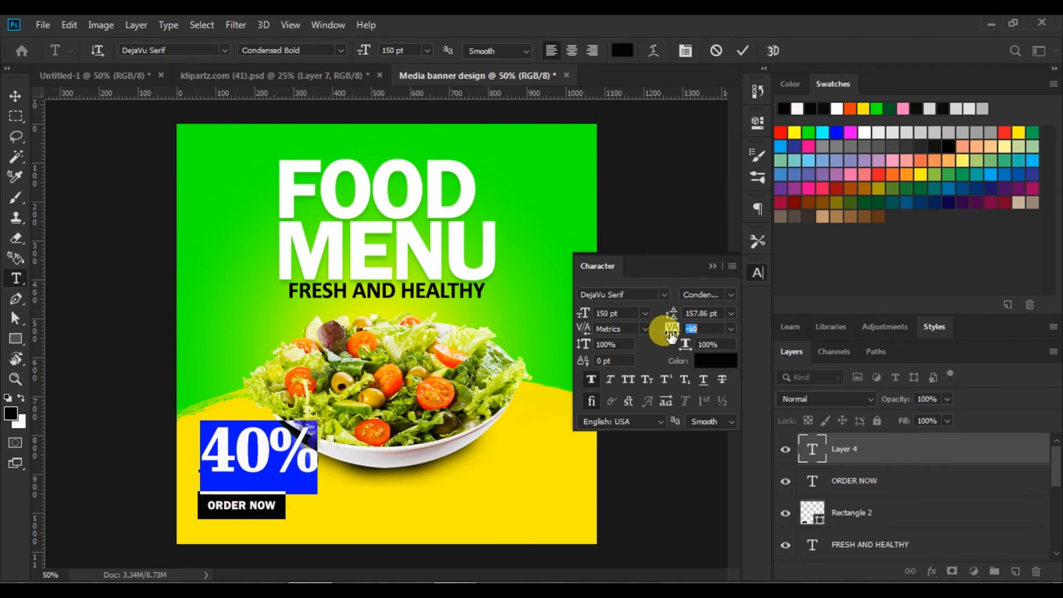
pyautogui.click(278, 450)
pyautogui.moveTo(278, 450); pyautogui.dragTo(319, 460)
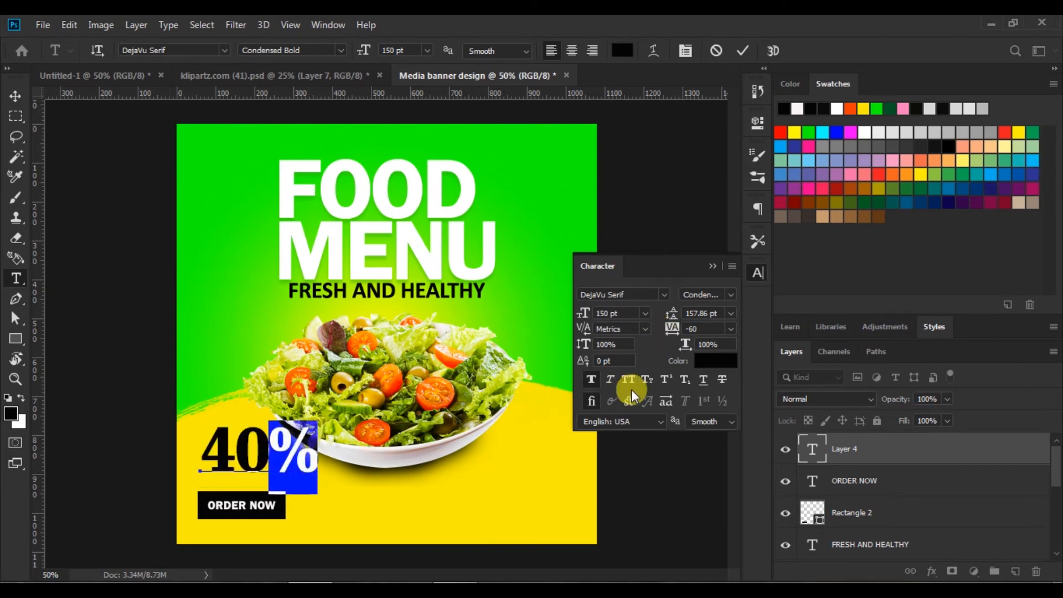
pyautogui.click(675, 376)
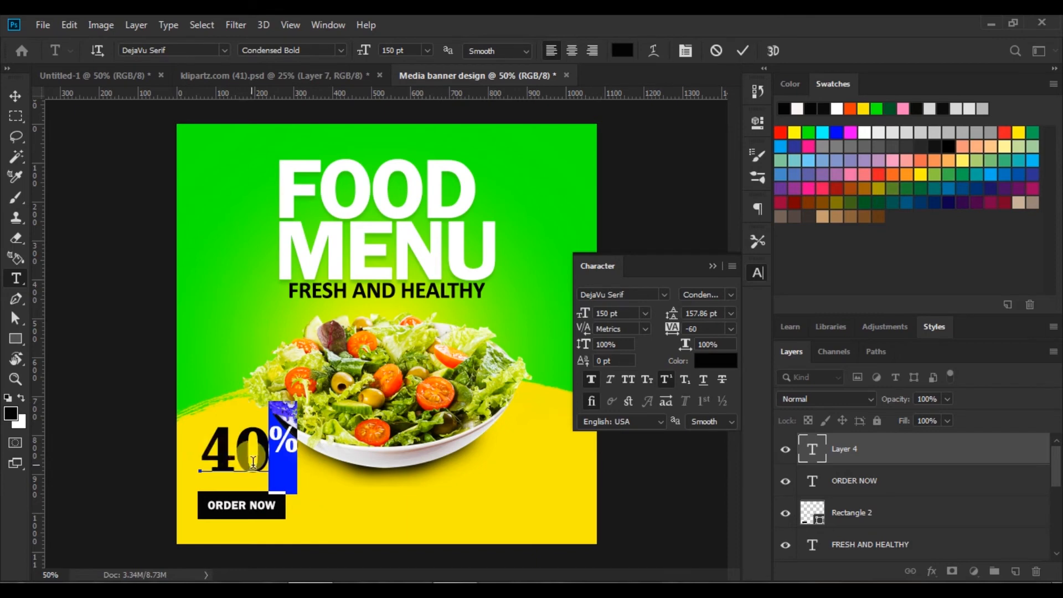
pyautogui.click(739, 50)
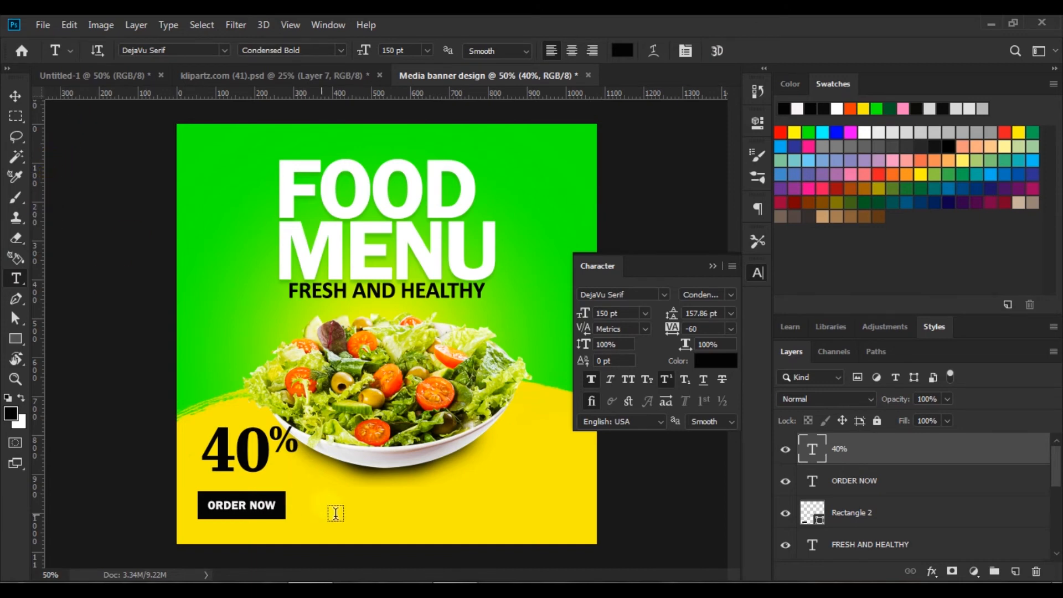
# Add the black text OFF at 48 pt directly below the percent sign of the 40% text.
pyautogui.click(301, 488)
pyautogui.click(642, 313)
pyautogui.click(617, 487)
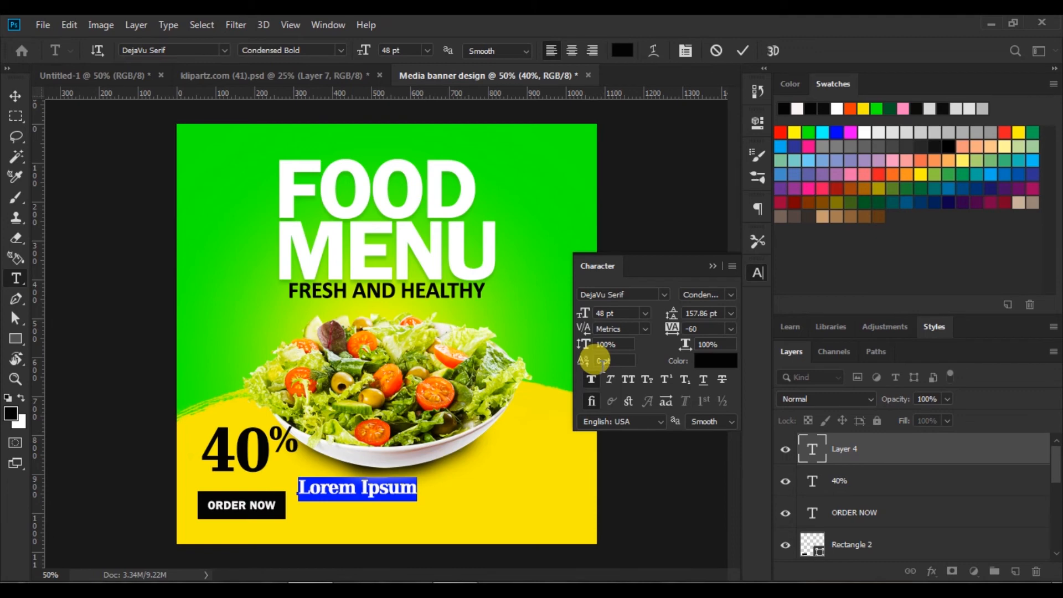
pyautogui.write('OFF')
pyautogui.moveTo(316, 509); pyautogui.dragTo(292, 482)
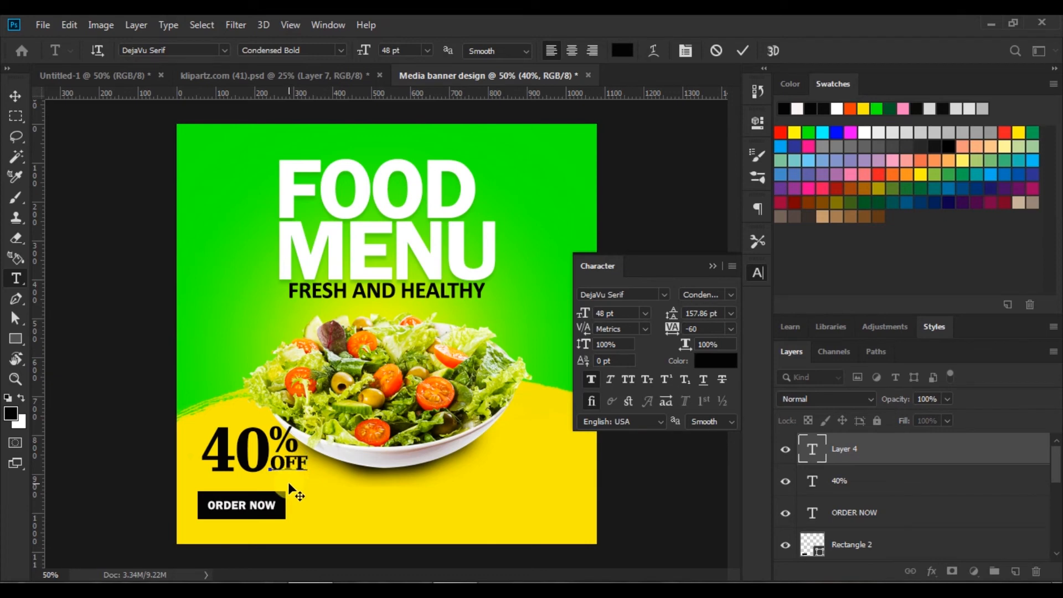
pyautogui.click(743, 50)
# Align the bottom edges of OFF and 40%, and move both just above the ORDER NOW rectangle, flush with its left edge.
pyautogui.click(12, 97)
pyautogui.keyDown('shift'); pyautogui.click(842, 483); pyautogui.keyUp('shift')
pyautogui.click(475, 51)
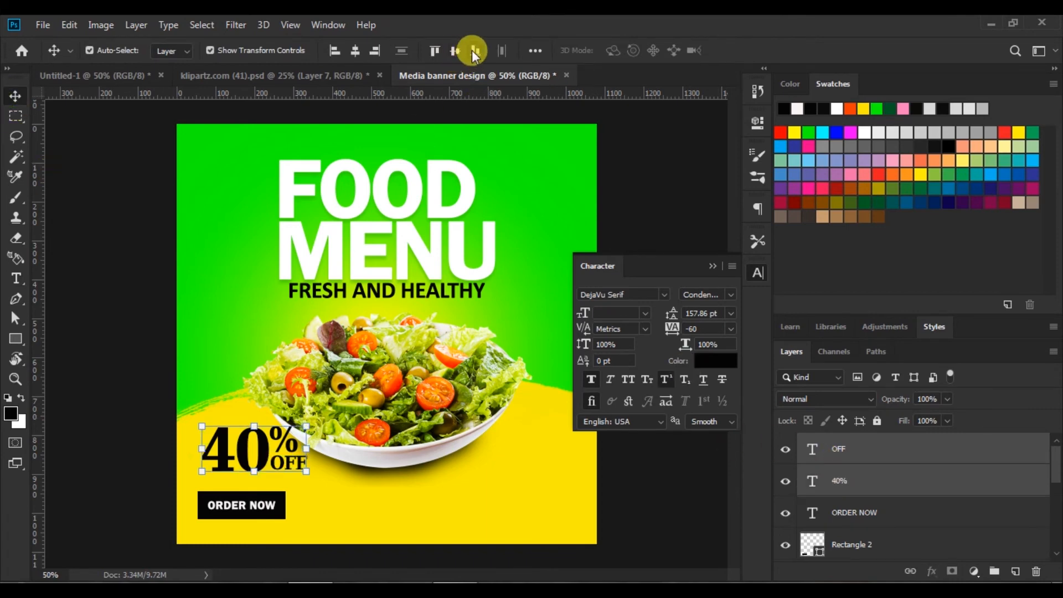
pyautogui.moveTo(268, 453); pyautogui.dragTo(252, 467)
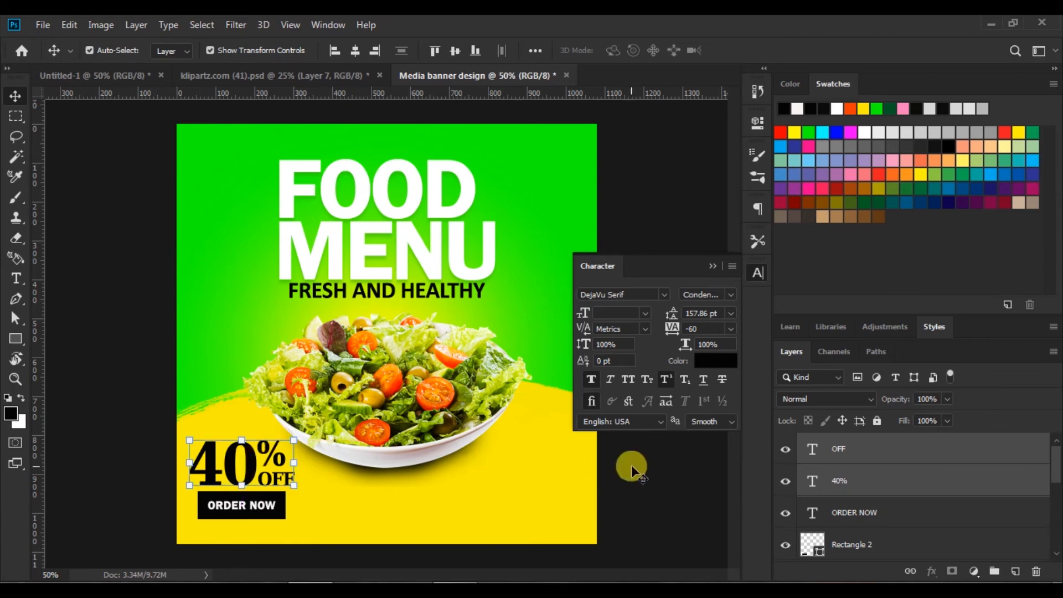
pyautogui.click(711, 265)
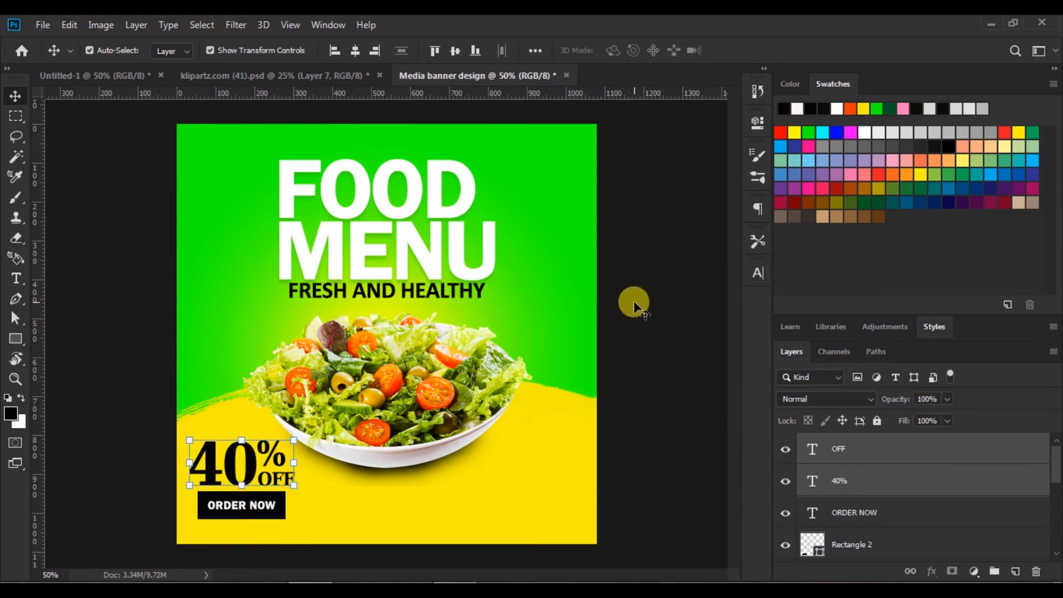
pyautogui.moveTo(253, 464); pyautogui.dragTo(262, 465)
pyautogui.click(650, 424)
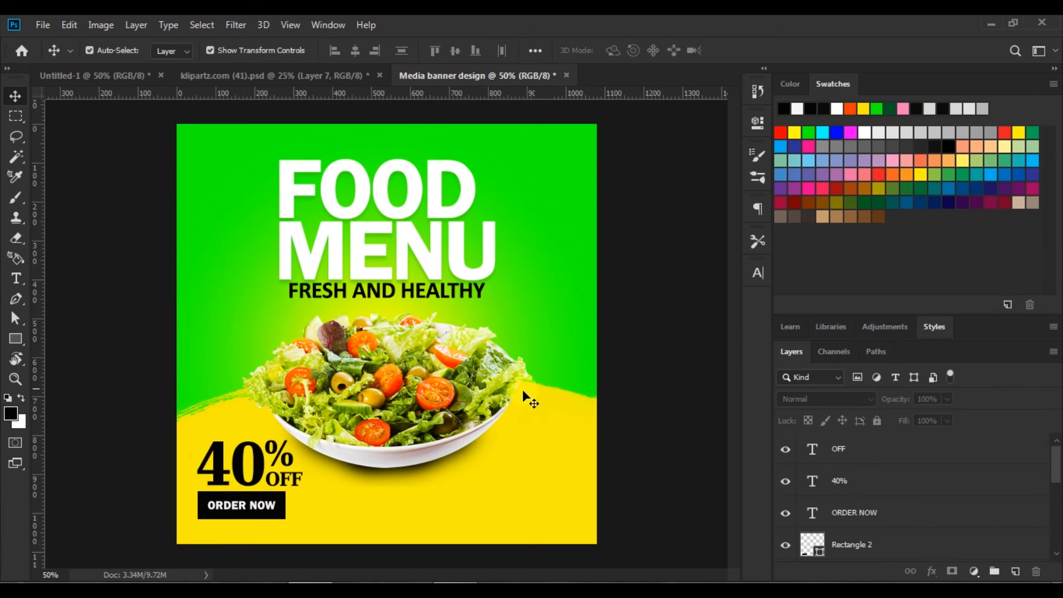
# Copy the phone number and website text layers from klipartz.com (41).psd into the banner's lower-right corner.
pyautogui.click(204, 75)
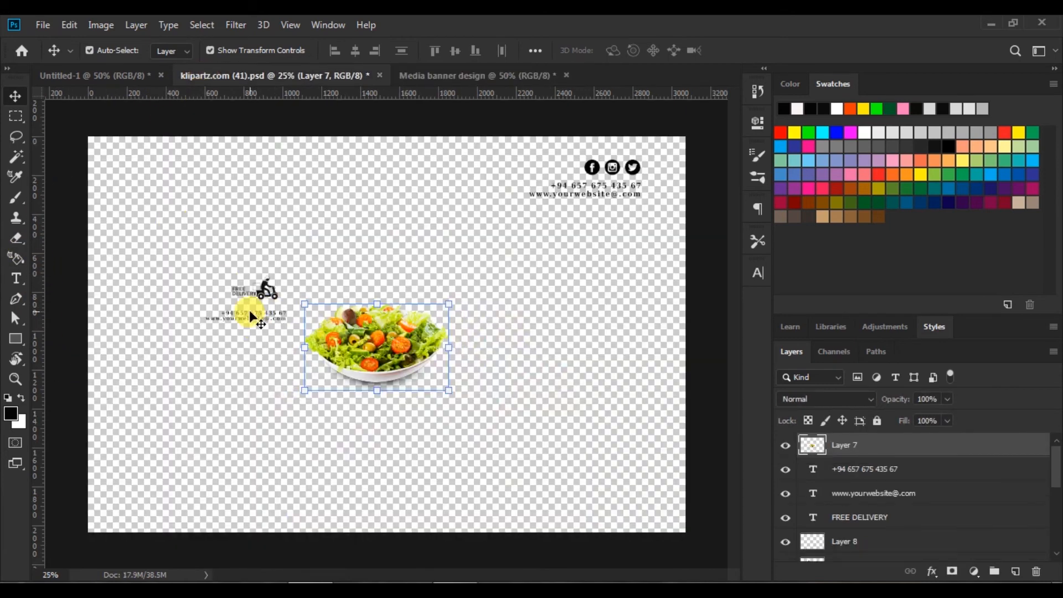
pyautogui.click(250, 312)
pyautogui.scroll(-2, 858, 542)
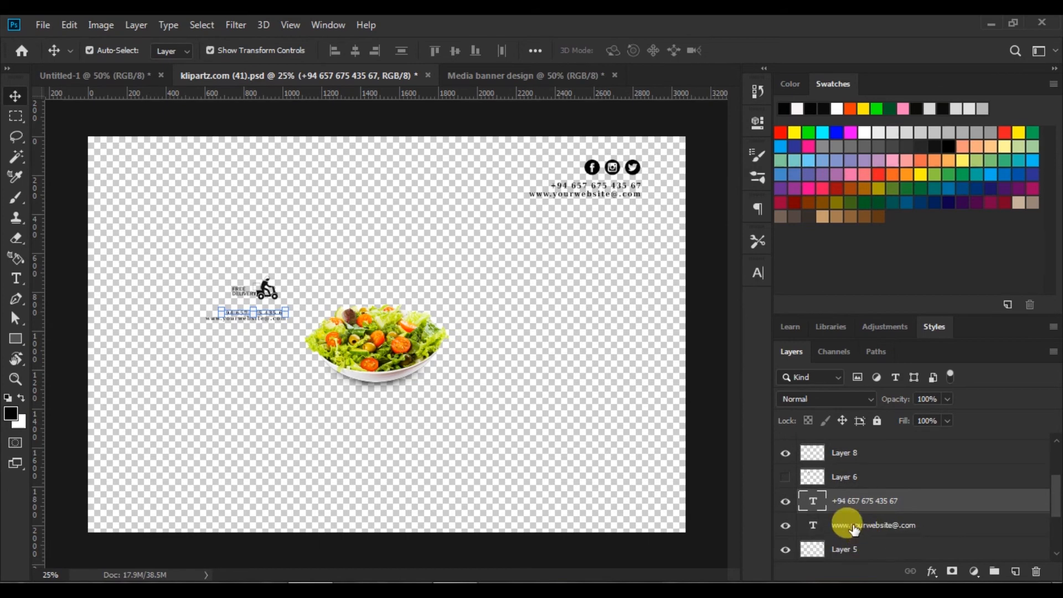
pyautogui.keyDown('shift'); pyautogui.click(852, 529); pyautogui.keyUp('shift')
pyautogui.moveTo(271, 319); pyautogui.dragTo(527, 514)
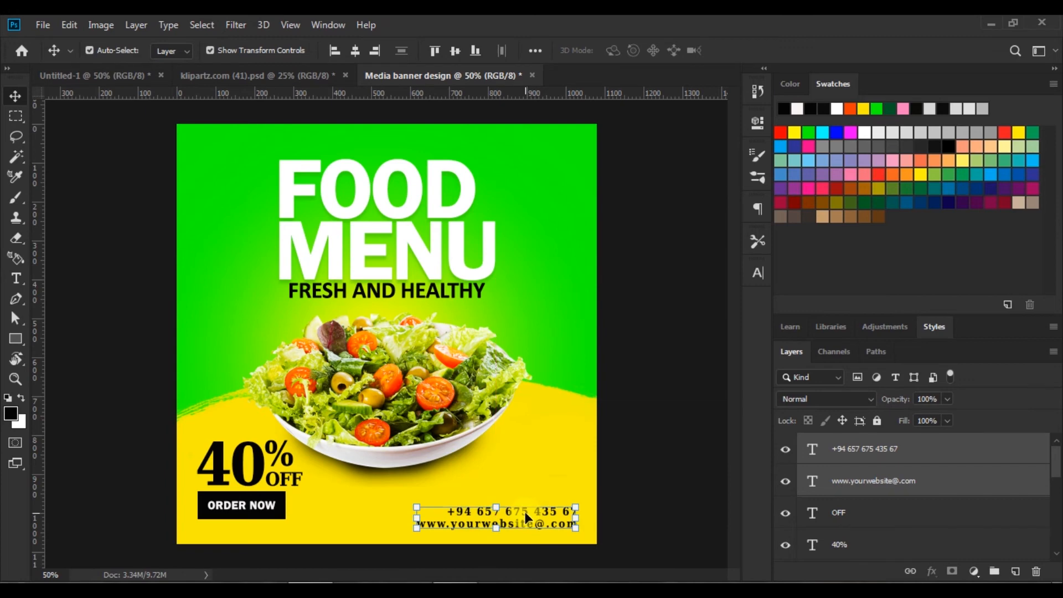
# Move the 40%, OFF and ORDER NOW texts together with the black rectangle straight down 25 px.
pyautogui.click(274, 505)
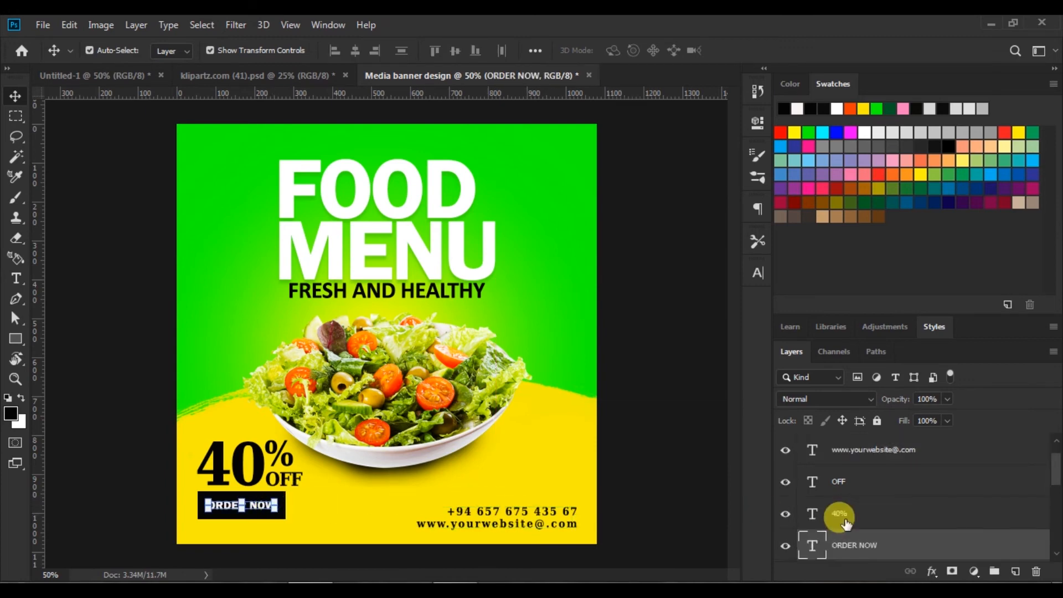
pyautogui.scroll(-1, 846, 525)
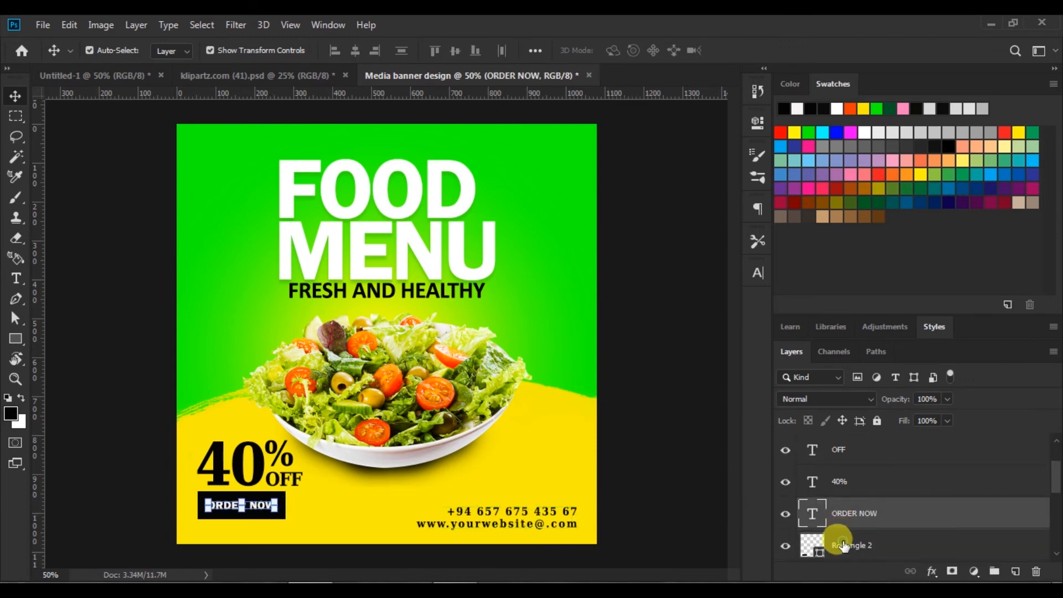
pyautogui.click(837, 545)
pyautogui.scroll(2, 839, 529)
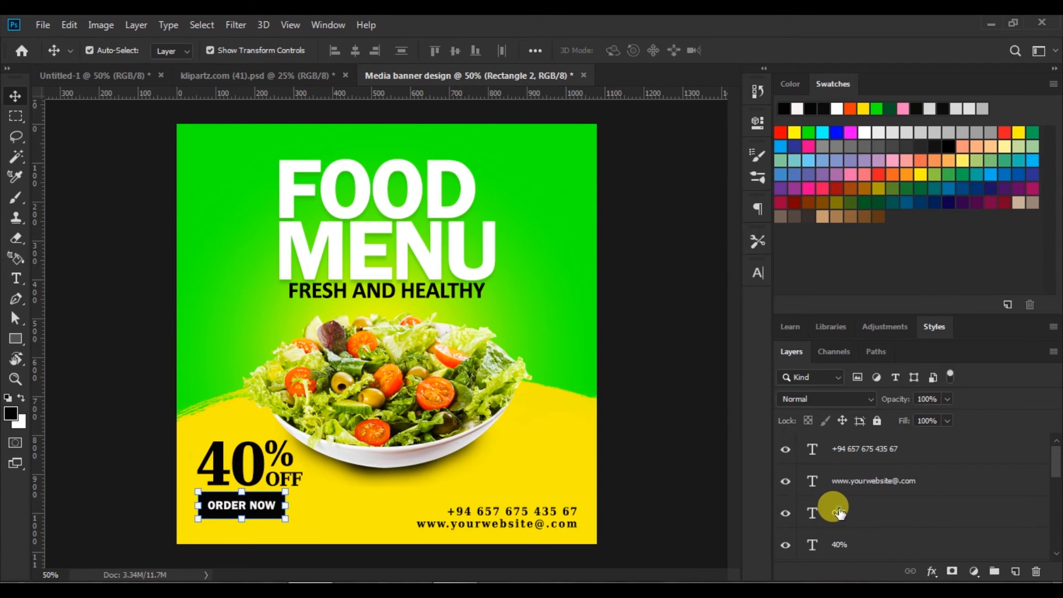
pyautogui.keyDown('shift'); pyautogui.click(839, 512); pyautogui.keyUp('shift')
pyautogui.moveTo(261, 467); pyautogui.dragTo(261, 479)
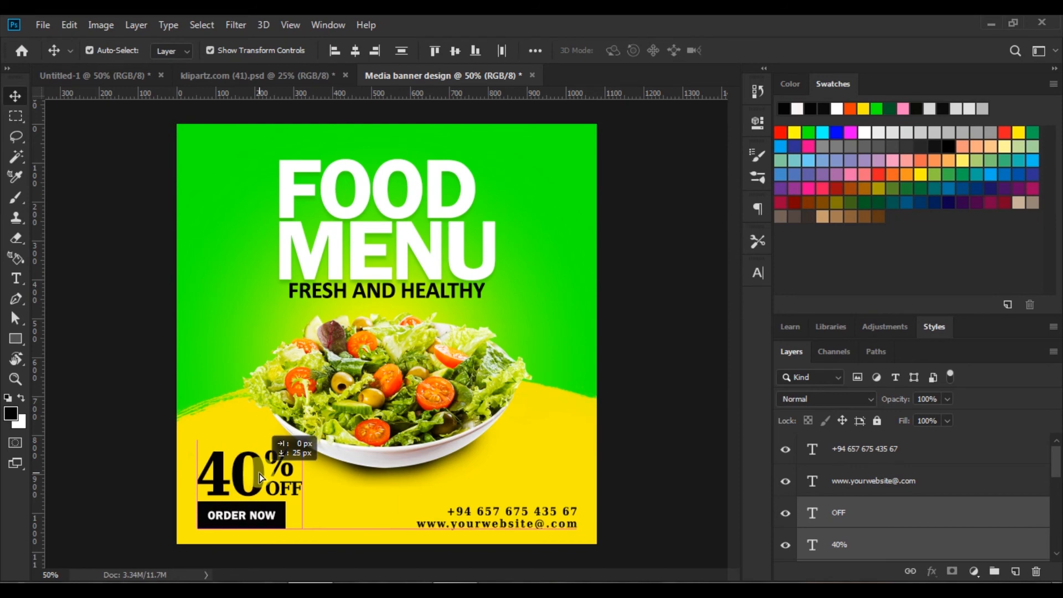
pyautogui.click(631, 404)
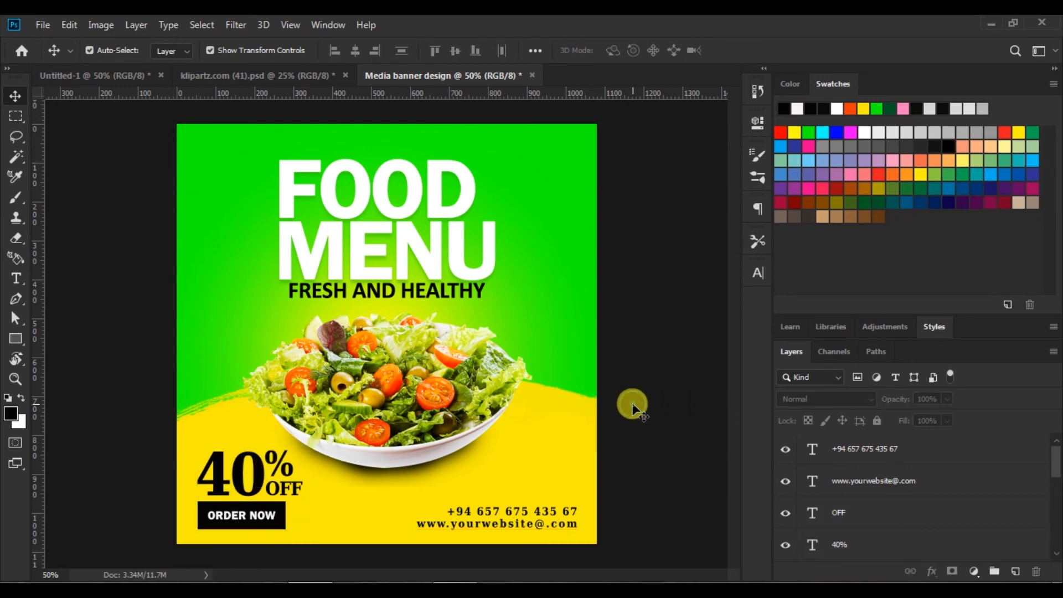
# Copy the FREE DELIVERY text and scooter icon from klipartz.com (41).psd into the banner, right-aligned above the phone number.
pyautogui.click(227, 78)
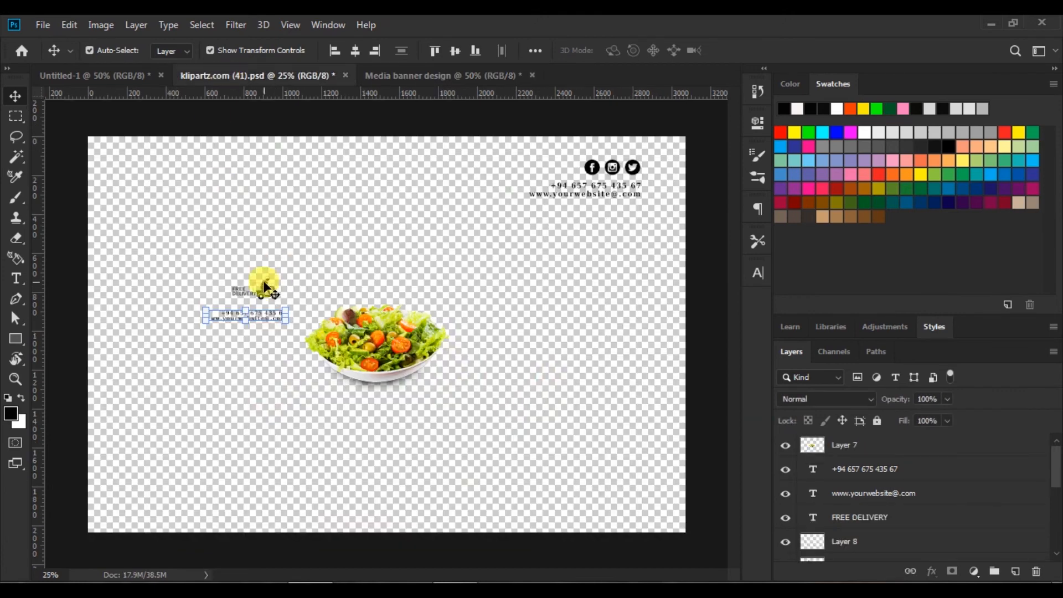
pyautogui.click(264, 280)
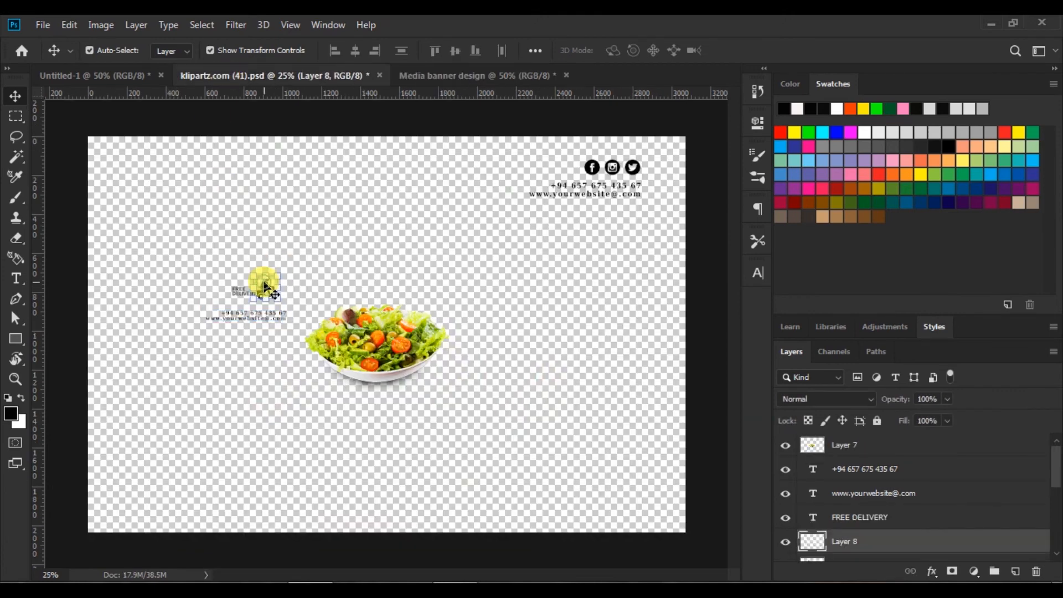
pyautogui.keyDown('shift'); pyautogui.click(869, 519); pyautogui.keyUp('shift')
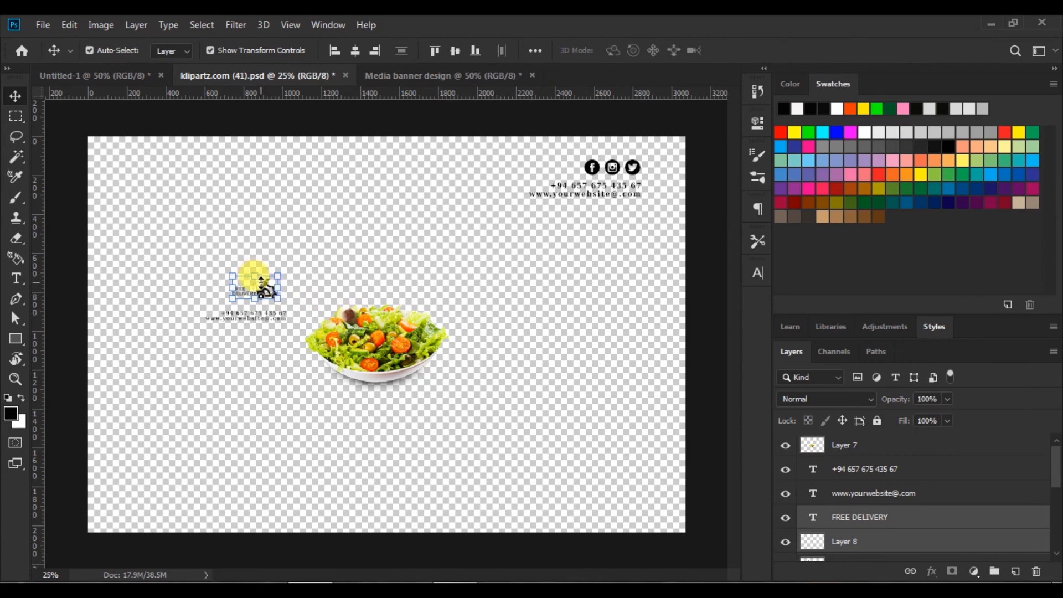
pyautogui.moveTo(265, 286); pyautogui.dragTo(443, 198)
pyautogui.moveTo(527, 462); pyautogui.dragTo(549, 466)
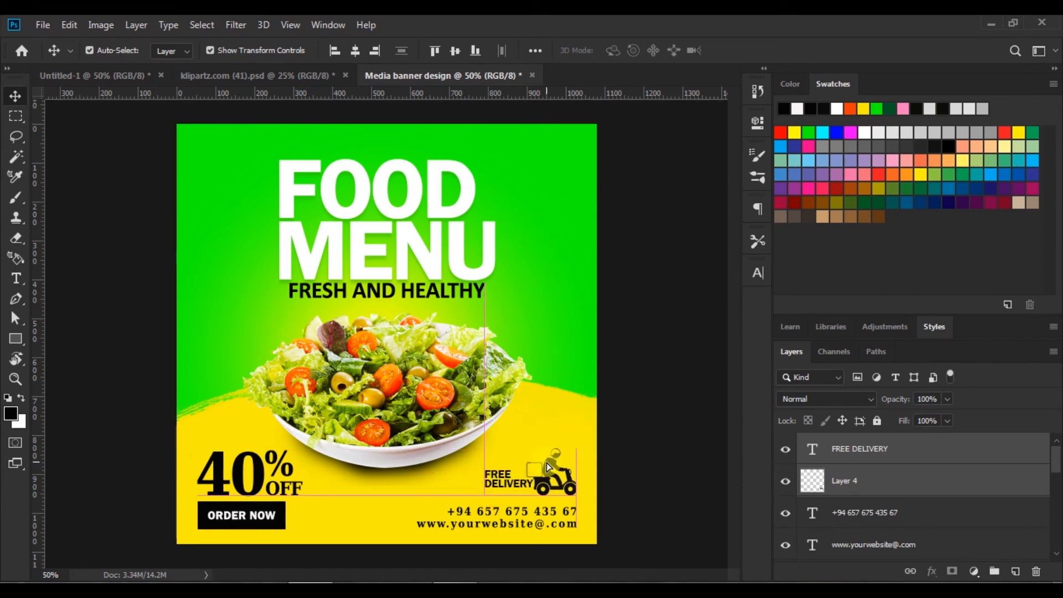
pyautogui.click(623, 413)
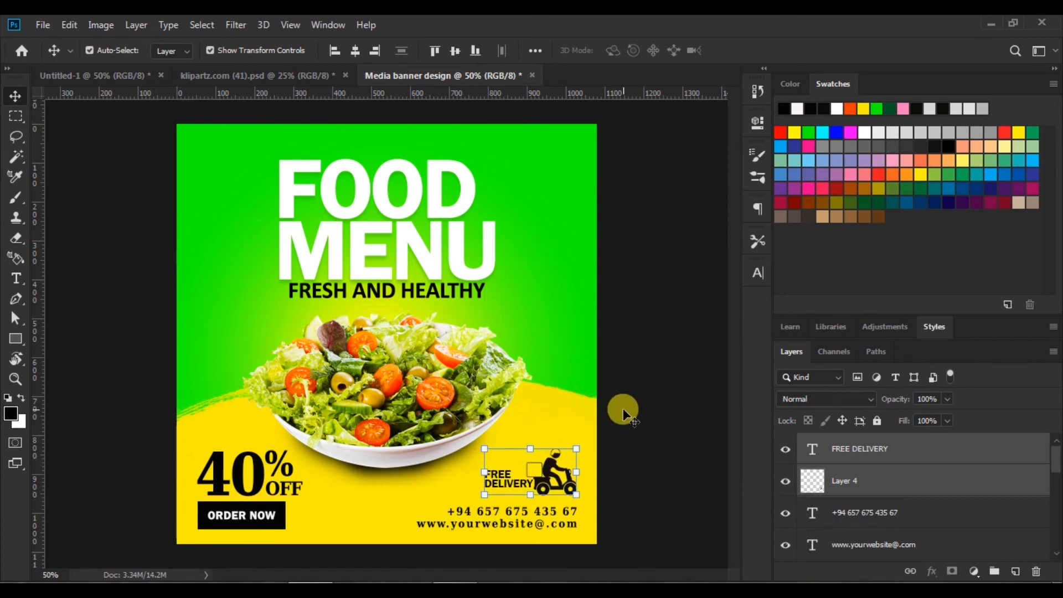
# Add the two-line text YOUR LOGO in Franklin Gothic Demi at 30 pt in the banner's upper-right corner.
pyautogui.click(29, 275)
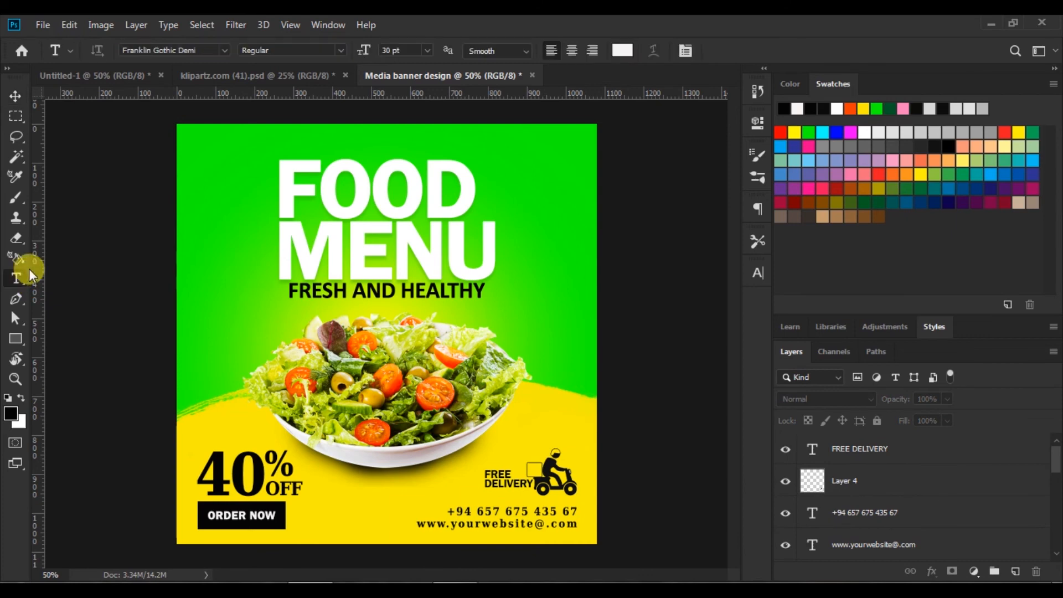
pyautogui.click(530, 141)
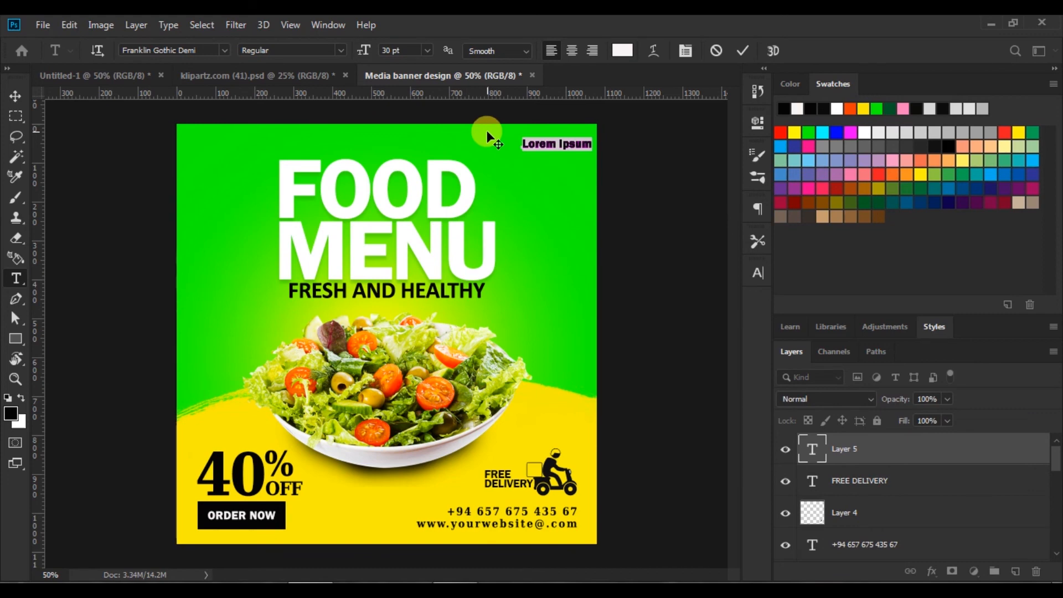
pyautogui.write('YOUR')
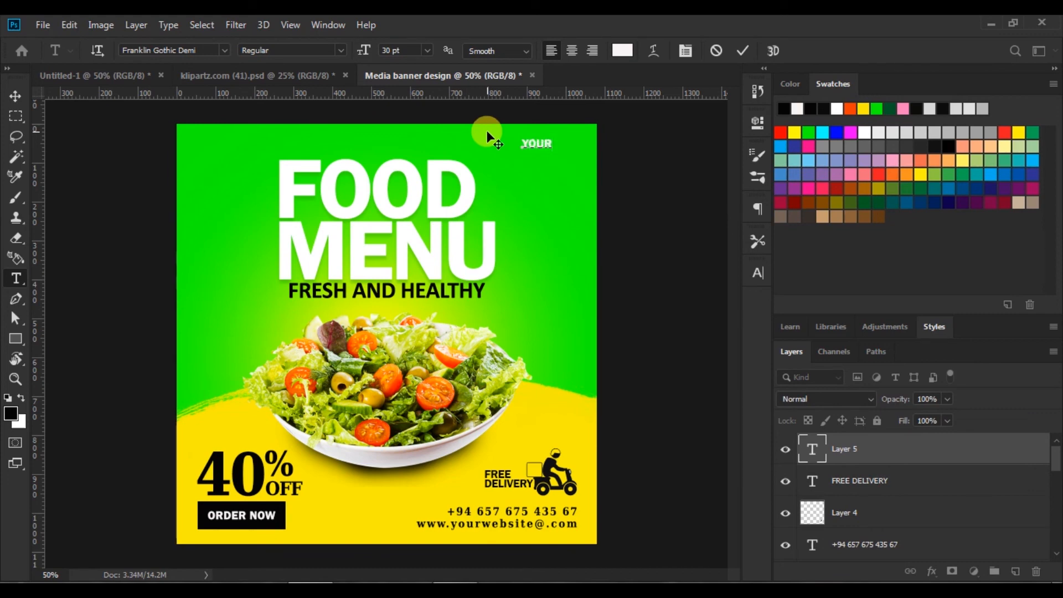
pyautogui.press('Return')
pyautogui.write('LOGO')
# Set the whole YOUR LOGO text to 36 pt with 30.86 pt leading and a tracking of 40.
pyautogui.moveTo(506, 139); pyautogui.dragTo(729, 232)
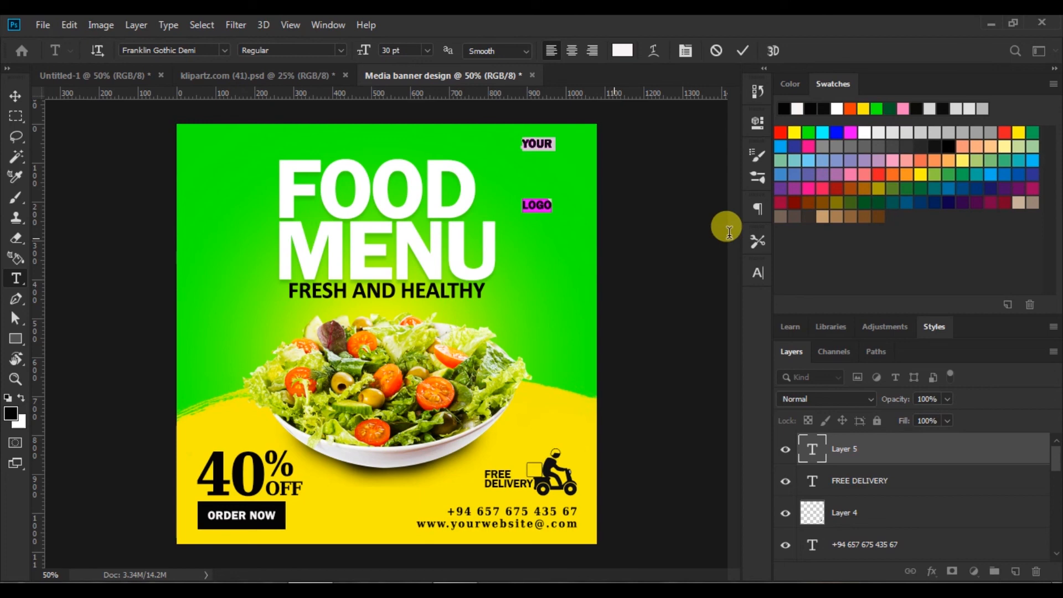
pyautogui.click(758, 273)
pyautogui.click(672, 328)
pyautogui.moveTo(670, 315); pyautogui.dragTo(570, 321)
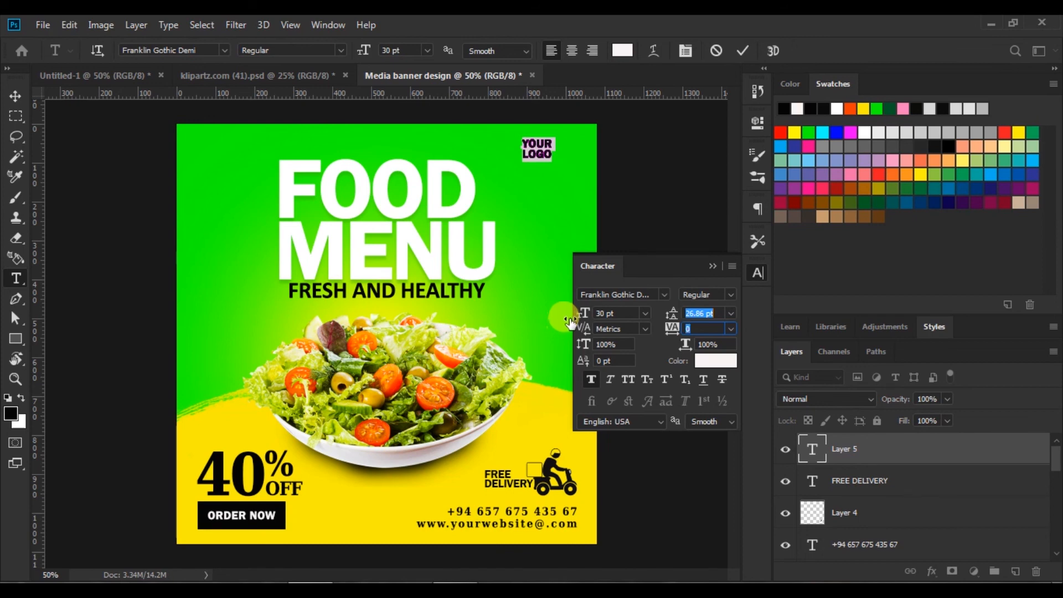
pyautogui.click(671, 330)
pyautogui.moveTo(671, 335); pyautogui.dragTo(673, 334)
pyautogui.click(644, 313)
pyautogui.click(620, 476)
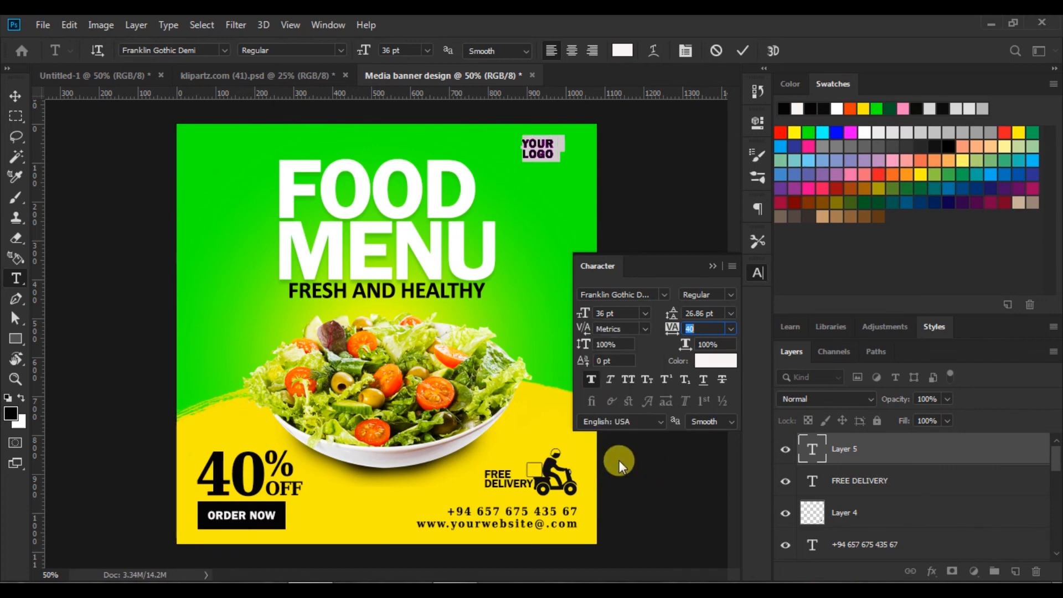
pyautogui.click(601, 375)
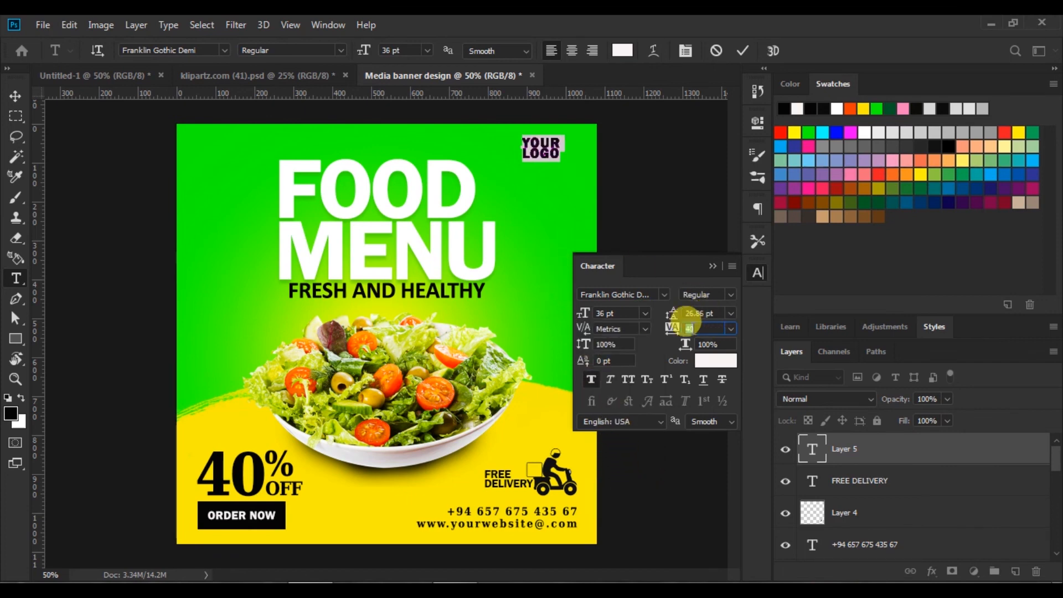
pyautogui.moveTo(673, 321); pyautogui.dragTo(672, 321)
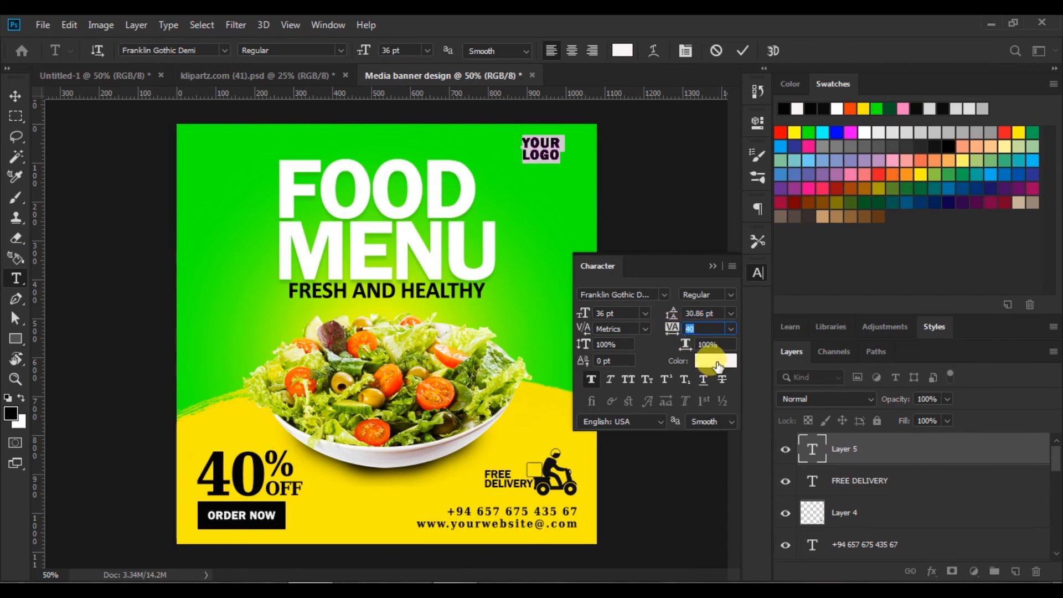
# Color the YOUR LOGO text near-black (080707) and set its tracking to -20.
pyautogui.click(714, 360)
pyautogui.click(663, 482)
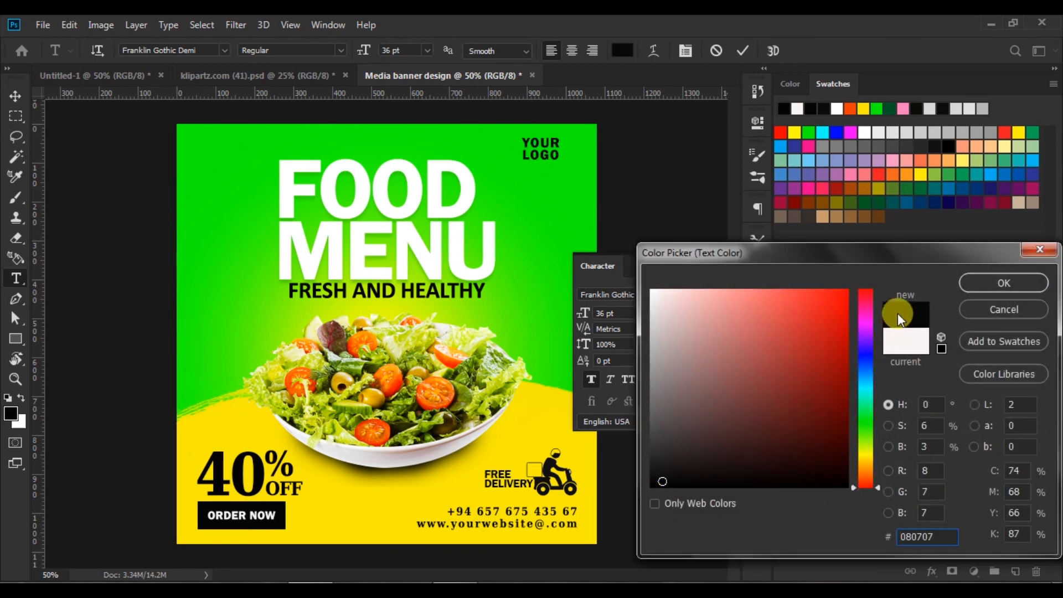
pyautogui.click(975, 285)
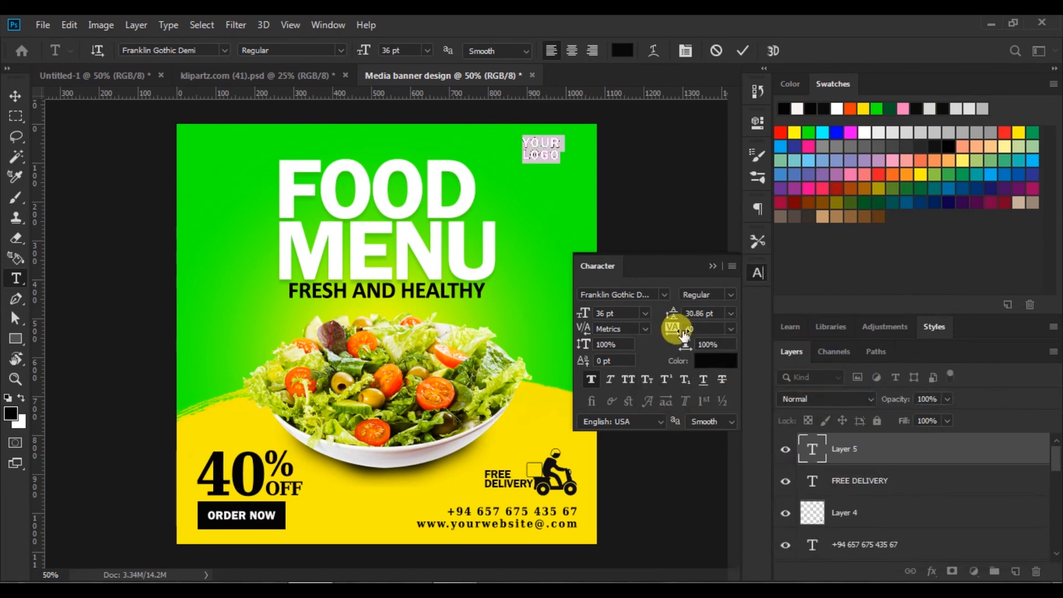
pyautogui.moveTo(670, 335); pyautogui.dragTo(670, 337)
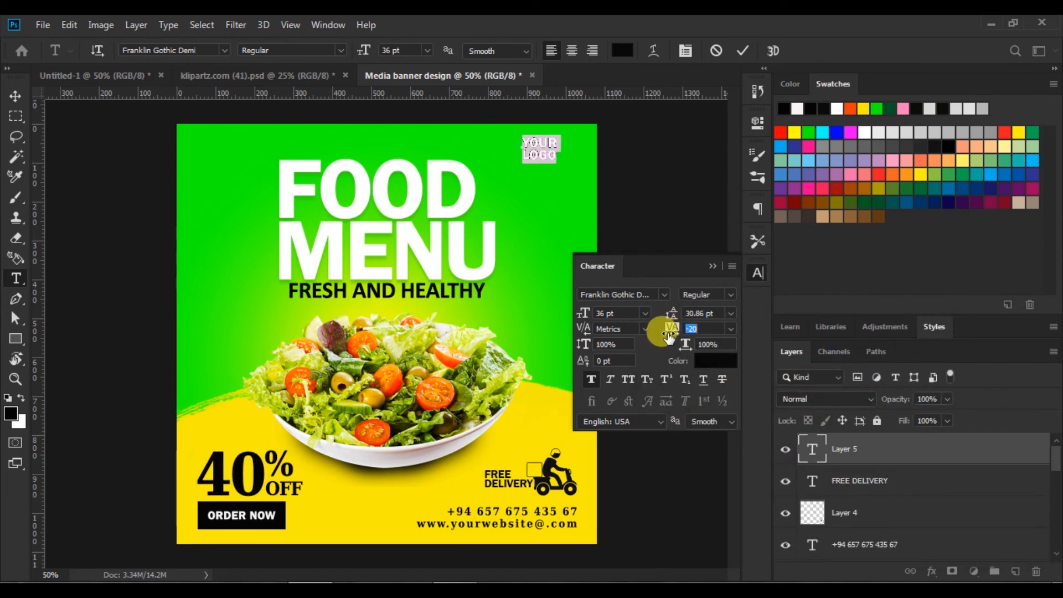
# Tighten the YOUR LOGO text's leading to 26.86 pt and commit the text edit.
pyautogui.moveTo(671, 314); pyautogui.dragTo(667, 317)
pyautogui.click(667, 317)
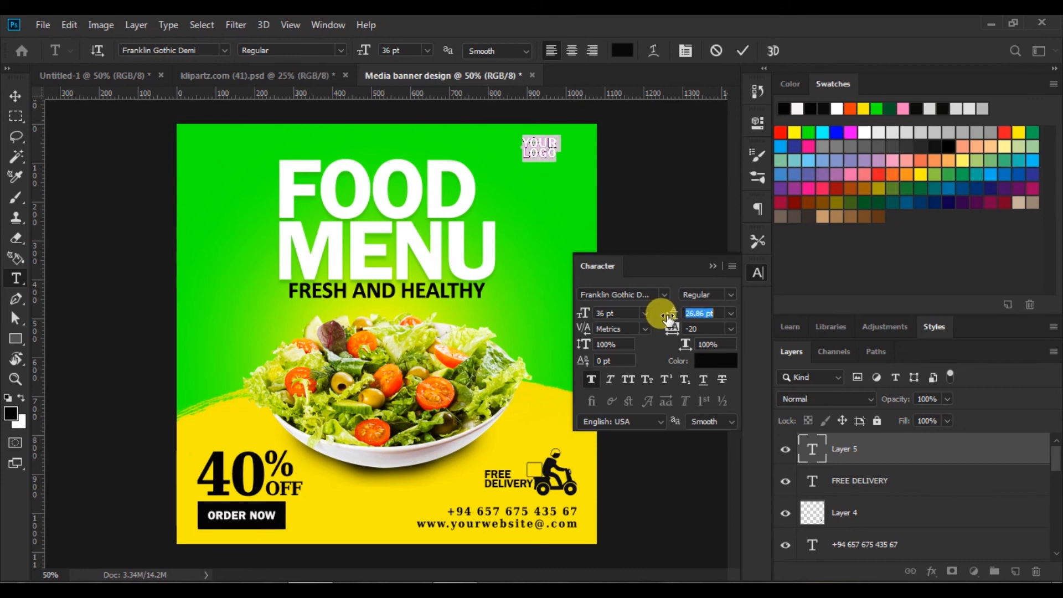
pyautogui.click(742, 50)
pyautogui.click(16, 96)
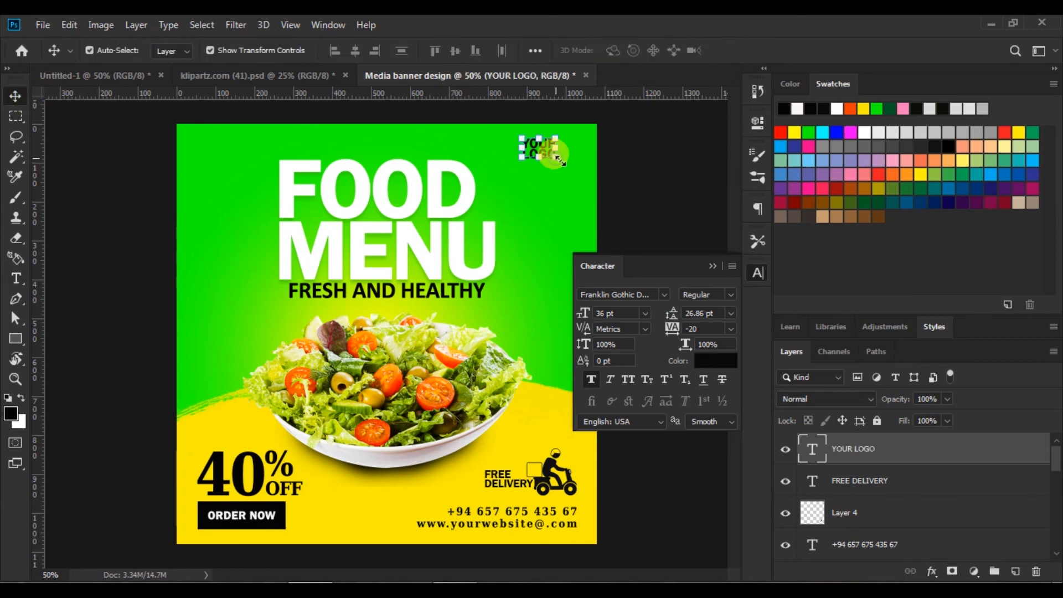
# Scale the YOUR LOGO text up to about 116% and move it right until its edge aligns with the contact details.
pyautogui.moveTo(562, 160); pyautogui.dragTo(538, 168)
pyautogui.click(747, 50)
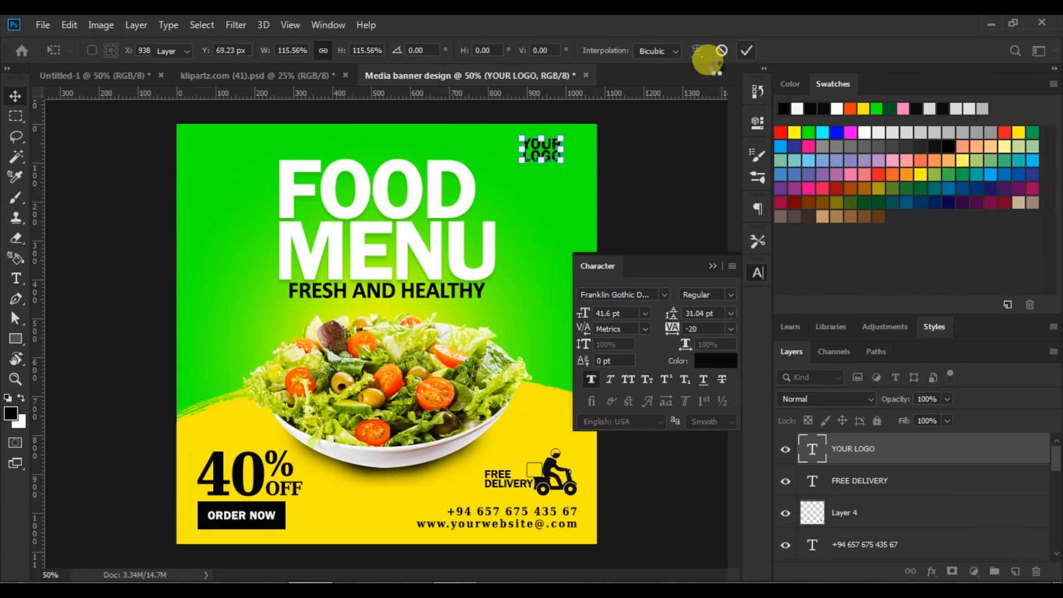
pyautogui.click(709, 264)
pyautogui.click(668, 195)
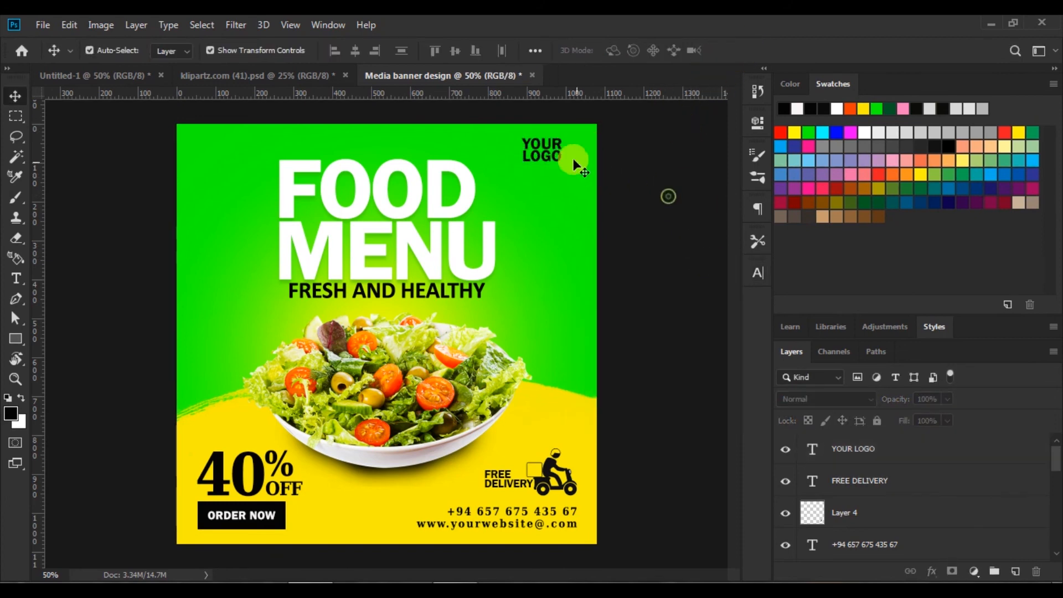
pyautogui.moveTo(552, 156); pyautogui.dragTo(564, 154)
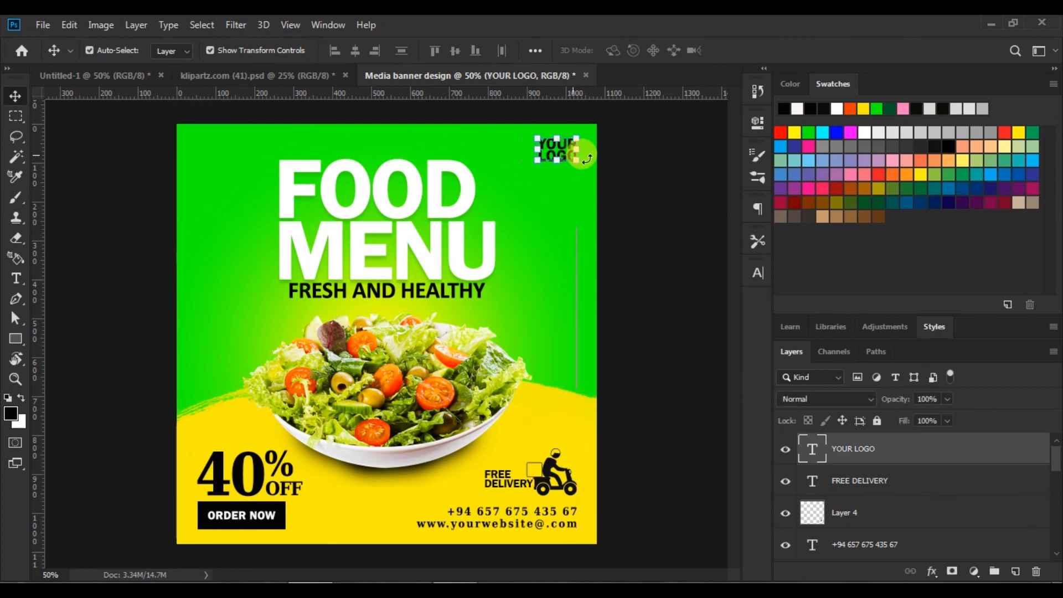
pyautogui.click(659, 191)
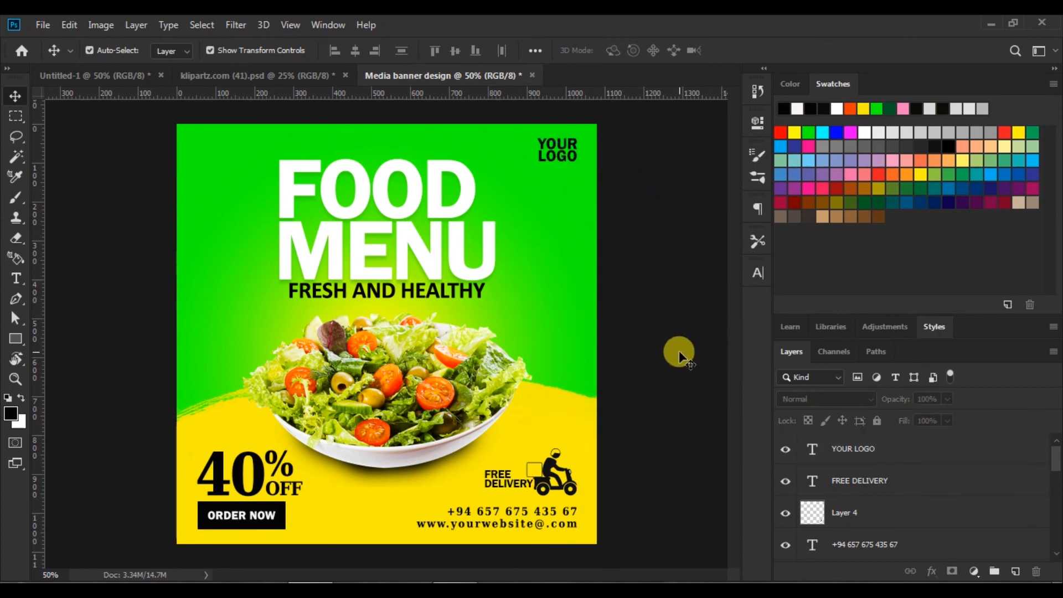
pyautogui.scroll(-1, 658, 358)
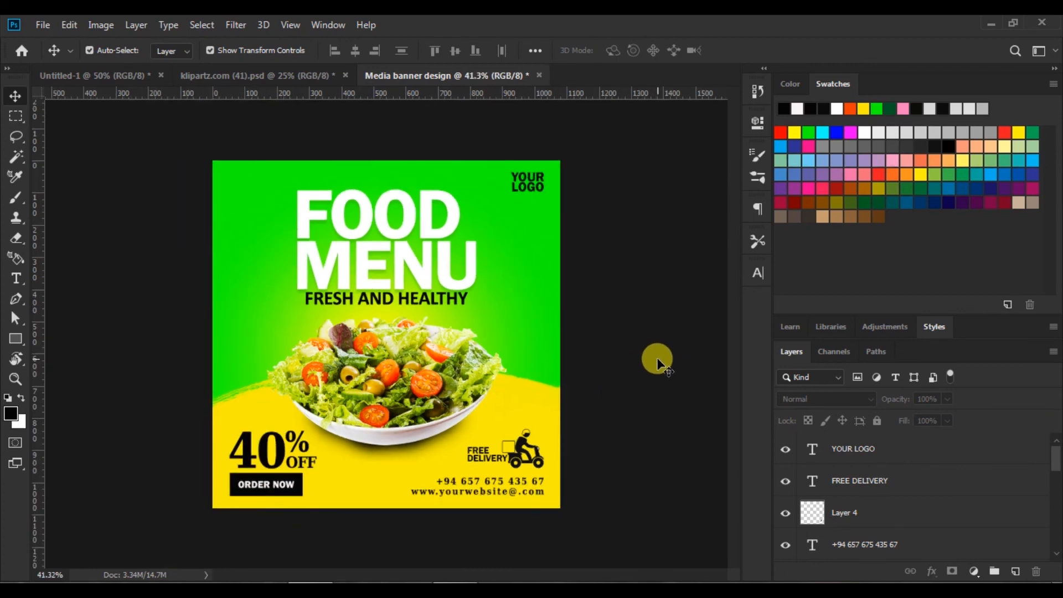
pyautogui.scroll(1, 658, 357)
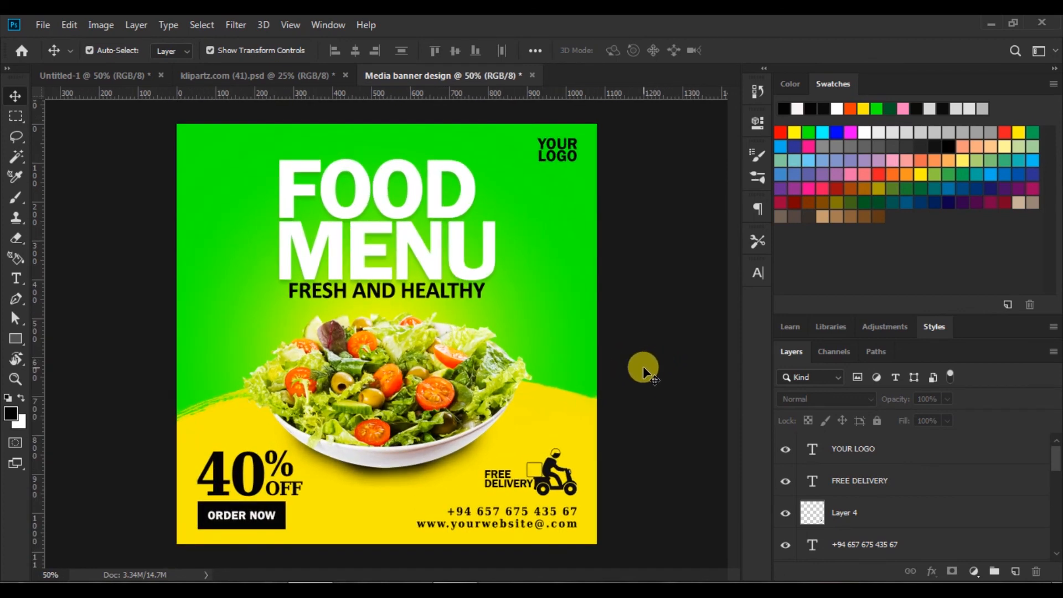